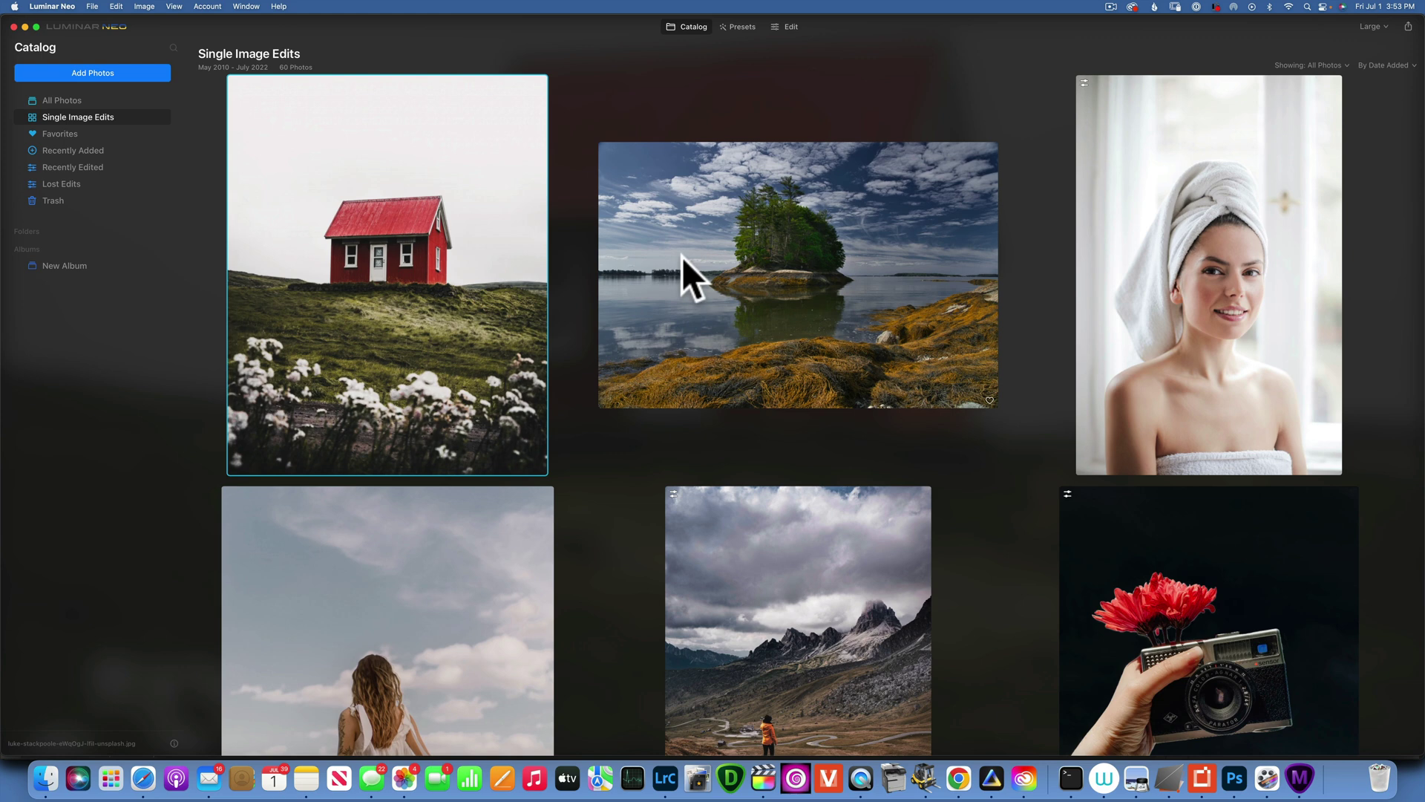
# Preview the red house photo in a large single view, then bring Safari to the front.
pyautogui.doubleClick(466, 260)
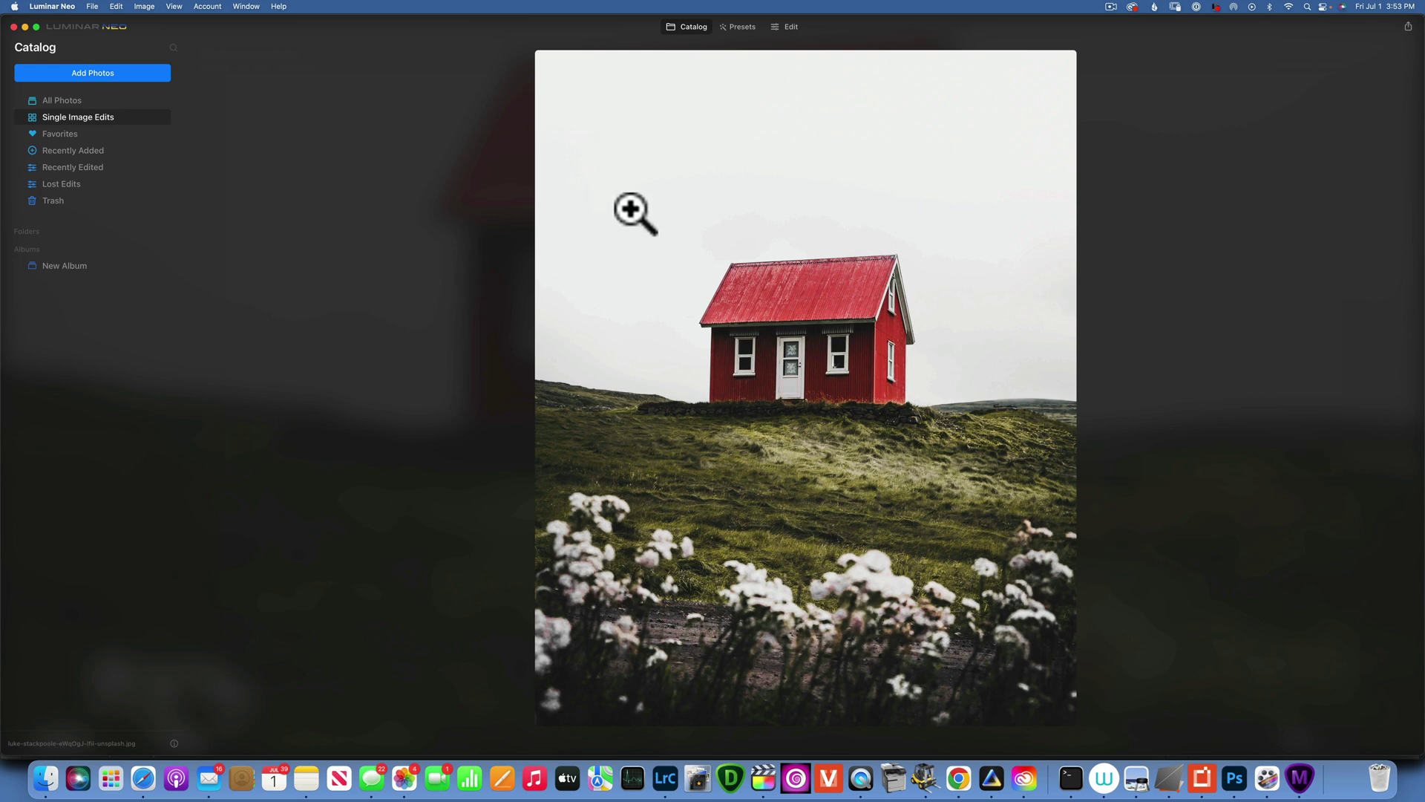
pyautogui.click(144, 778)
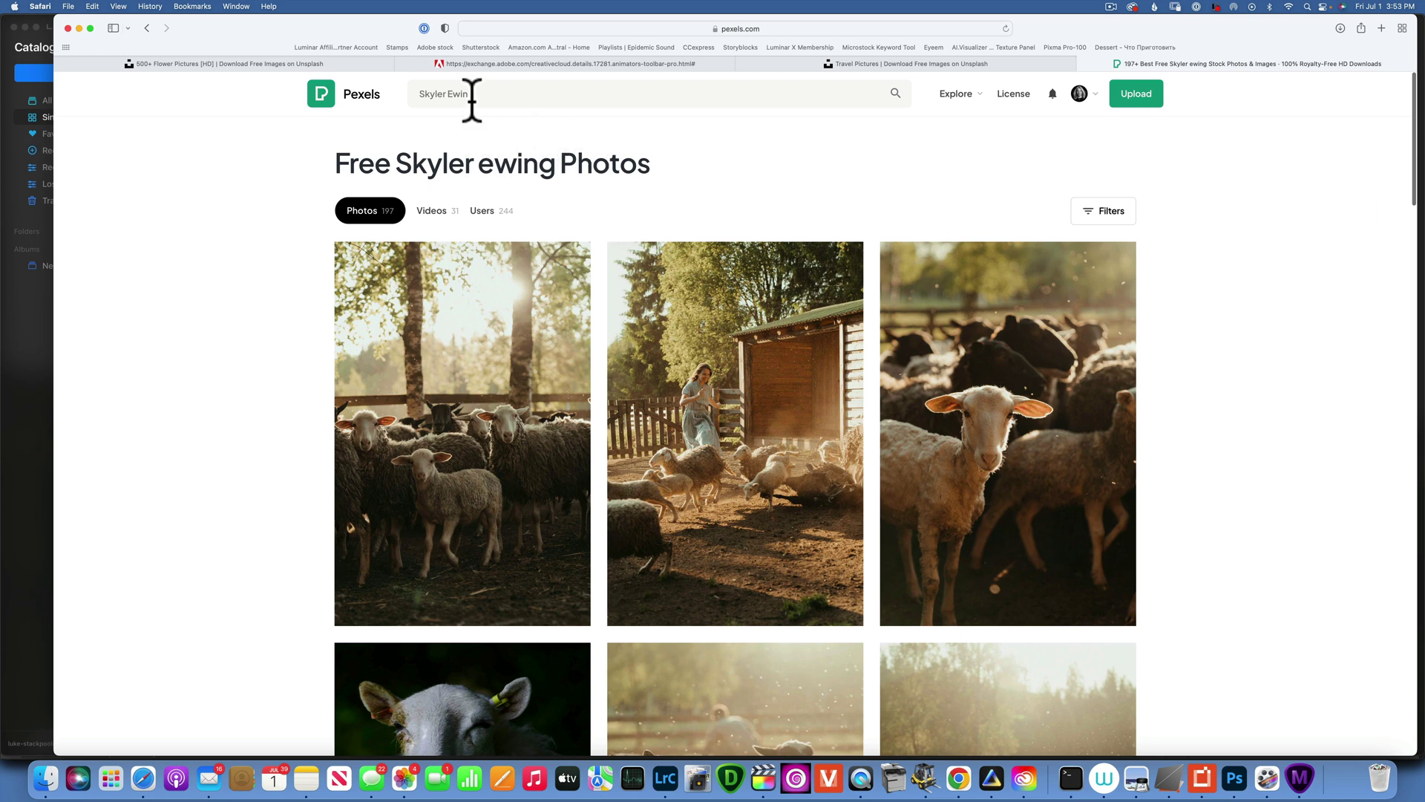
# Search Pexels for 'sky', replacing the earlier travel query.
pyautogui.press('super+bracketleft')
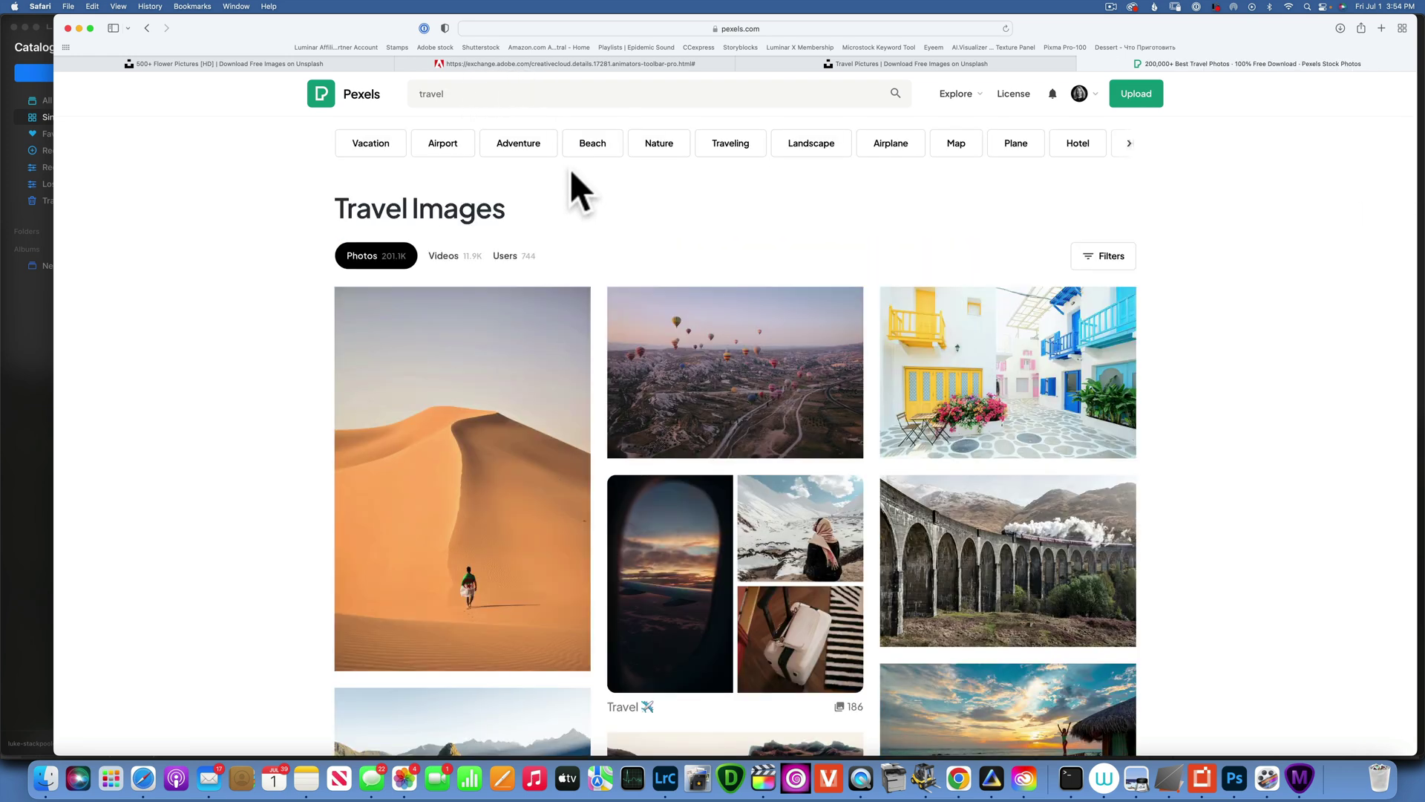
pyautogui.click(446, 94)
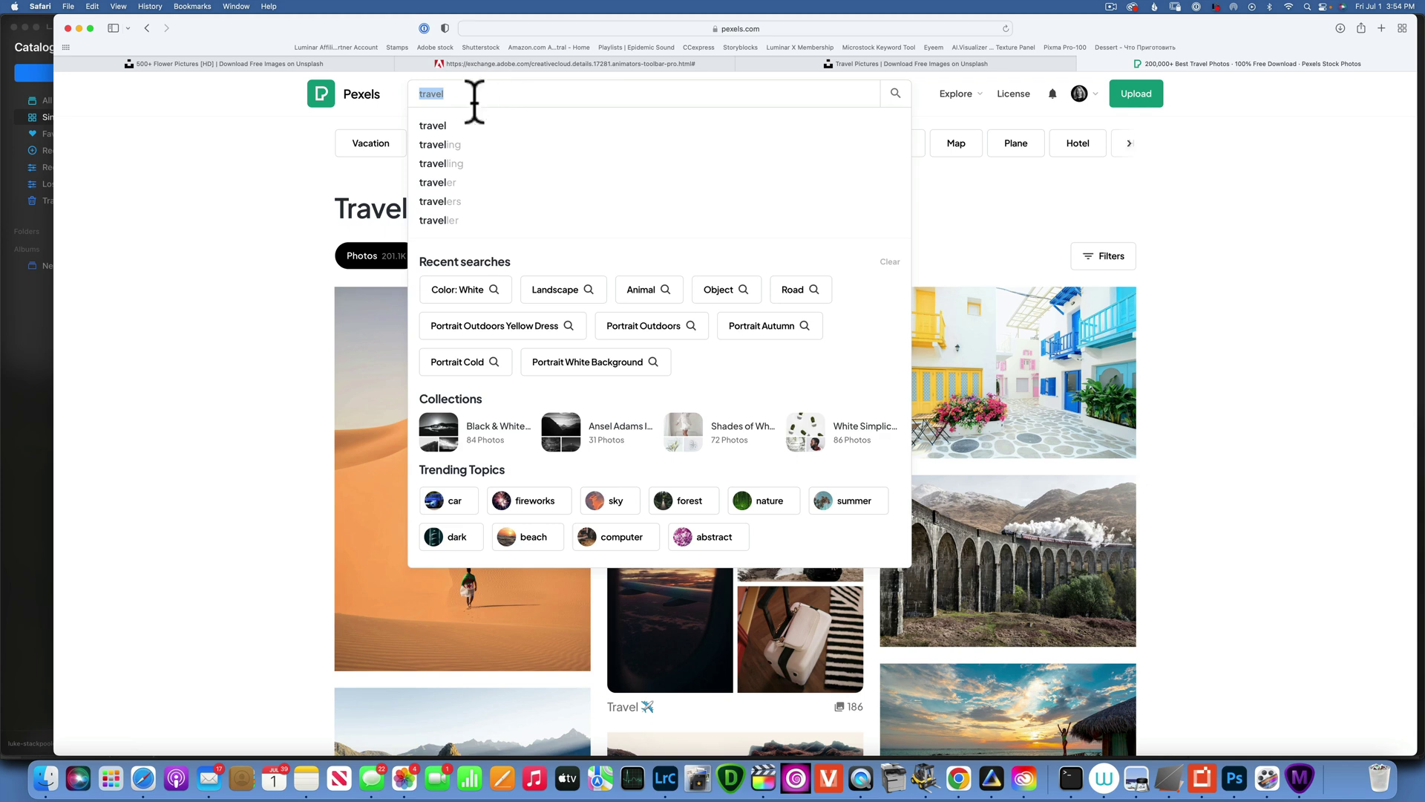
pyautogui.write('sky')
pyautogui.press('Return')
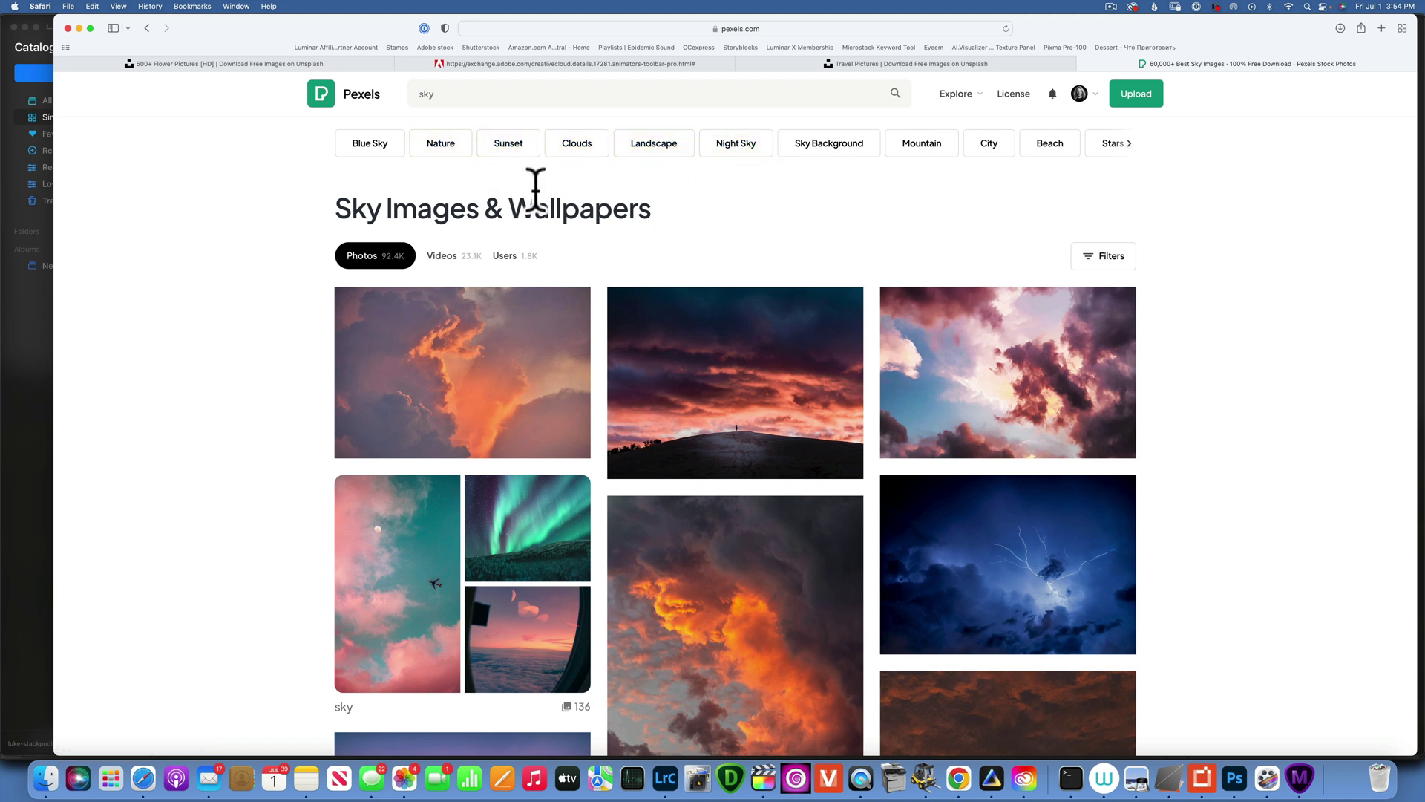
# In the Unsplash tab, replace the search query with 'sky'.
pyautogui.click(866, 64)
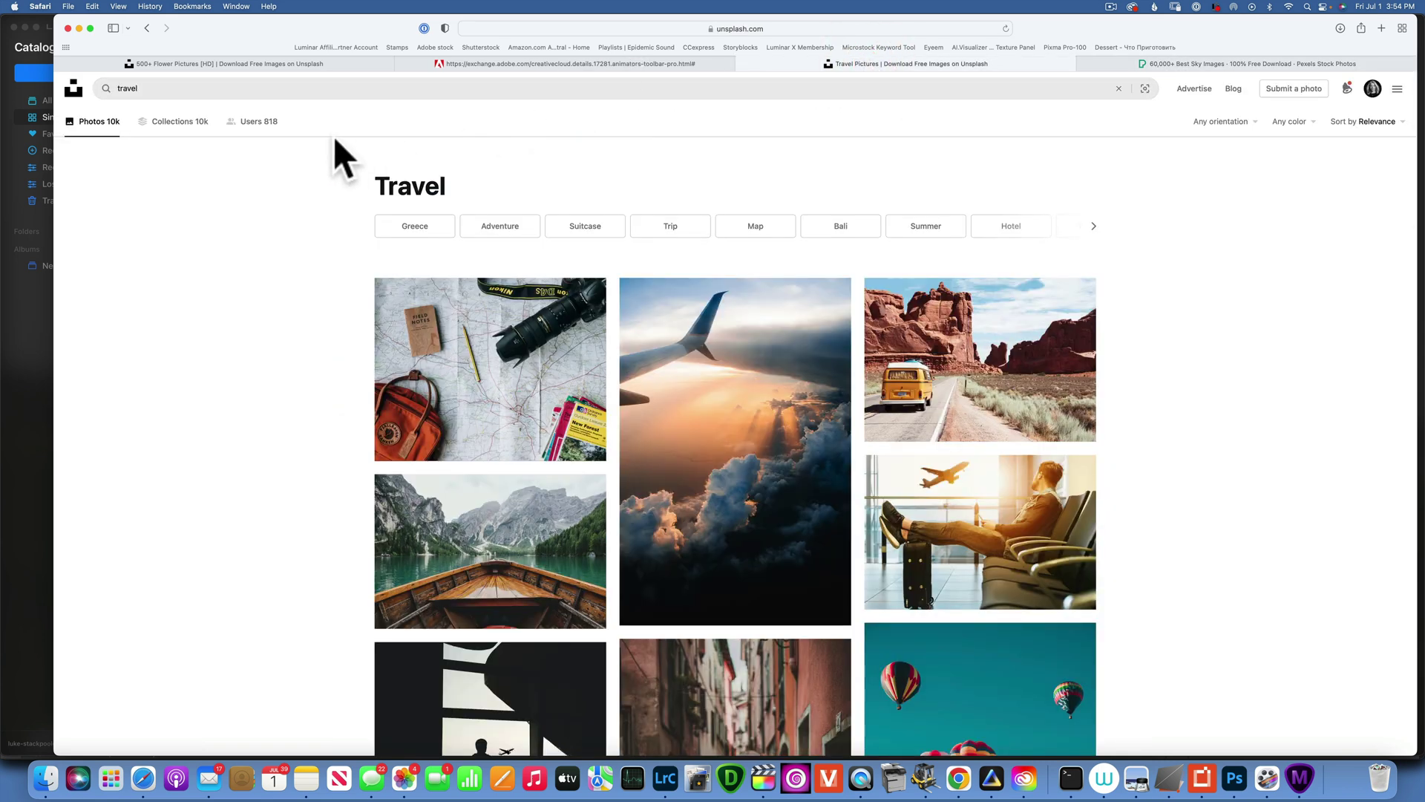
pyautogui.moveTo(139, 86); pyautogui.dragTo(59, 84)
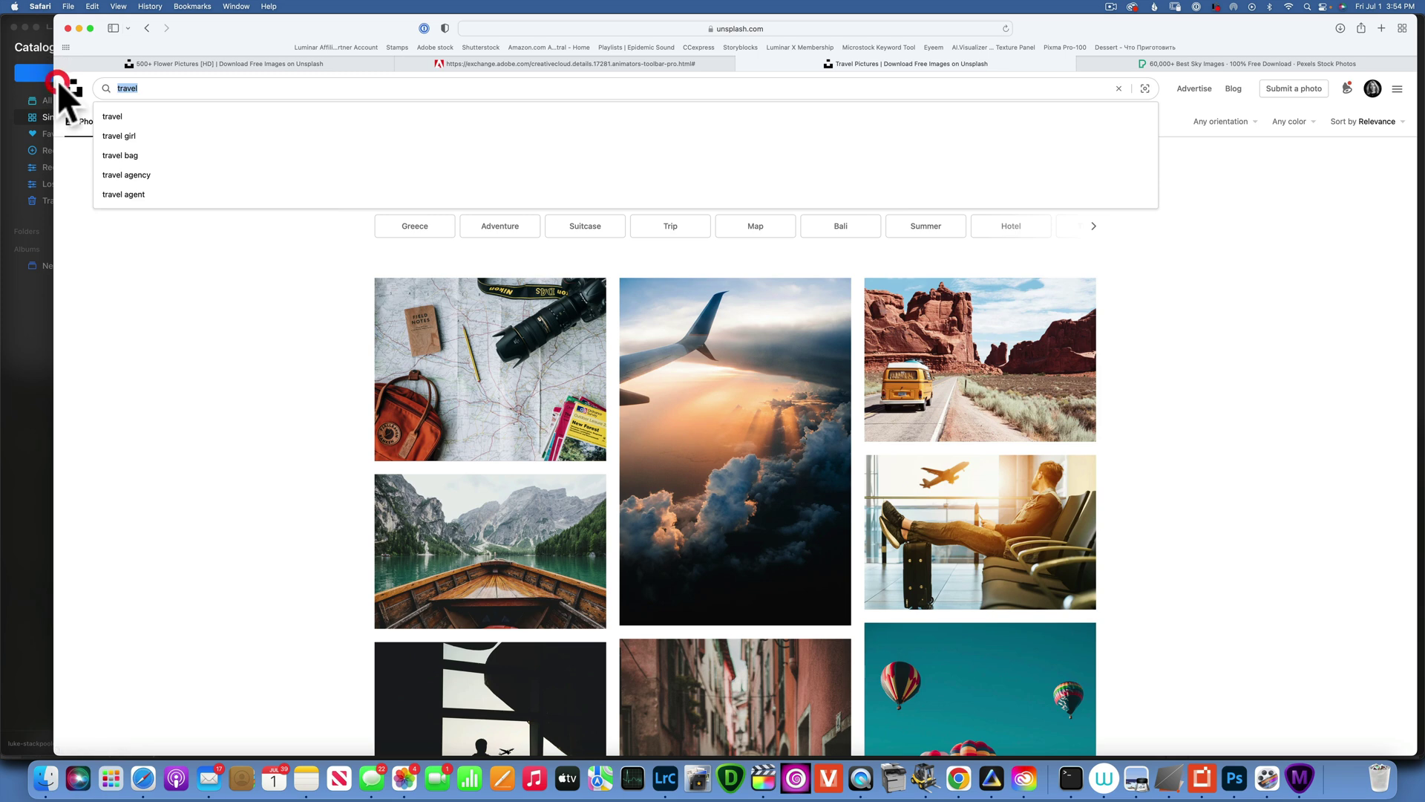
pyautogui.write('sky')
pyautogui.press('Return')
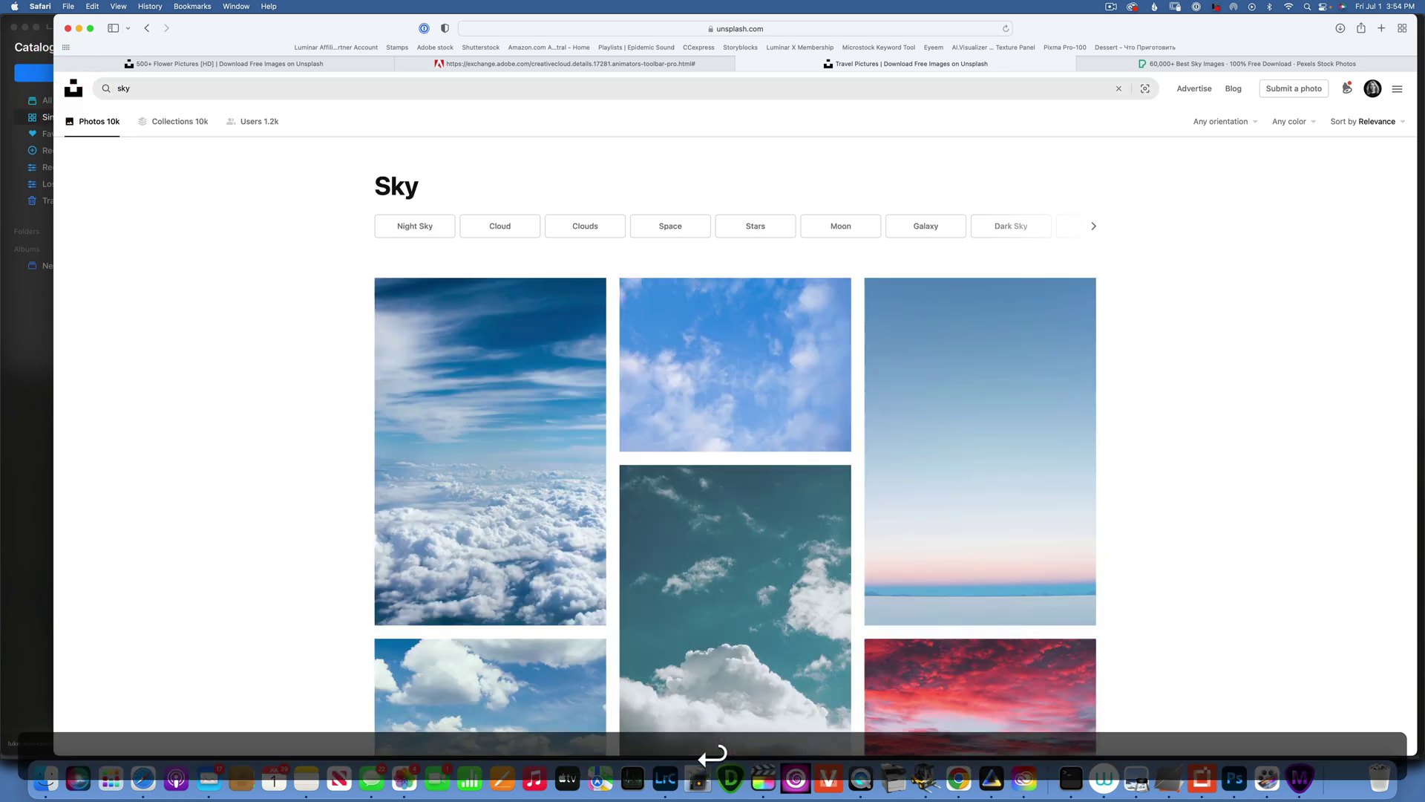
# Download the blue sky photo with wispy clouds above grassy dunes.
pyautogui.scroll(-5, 693, 395)
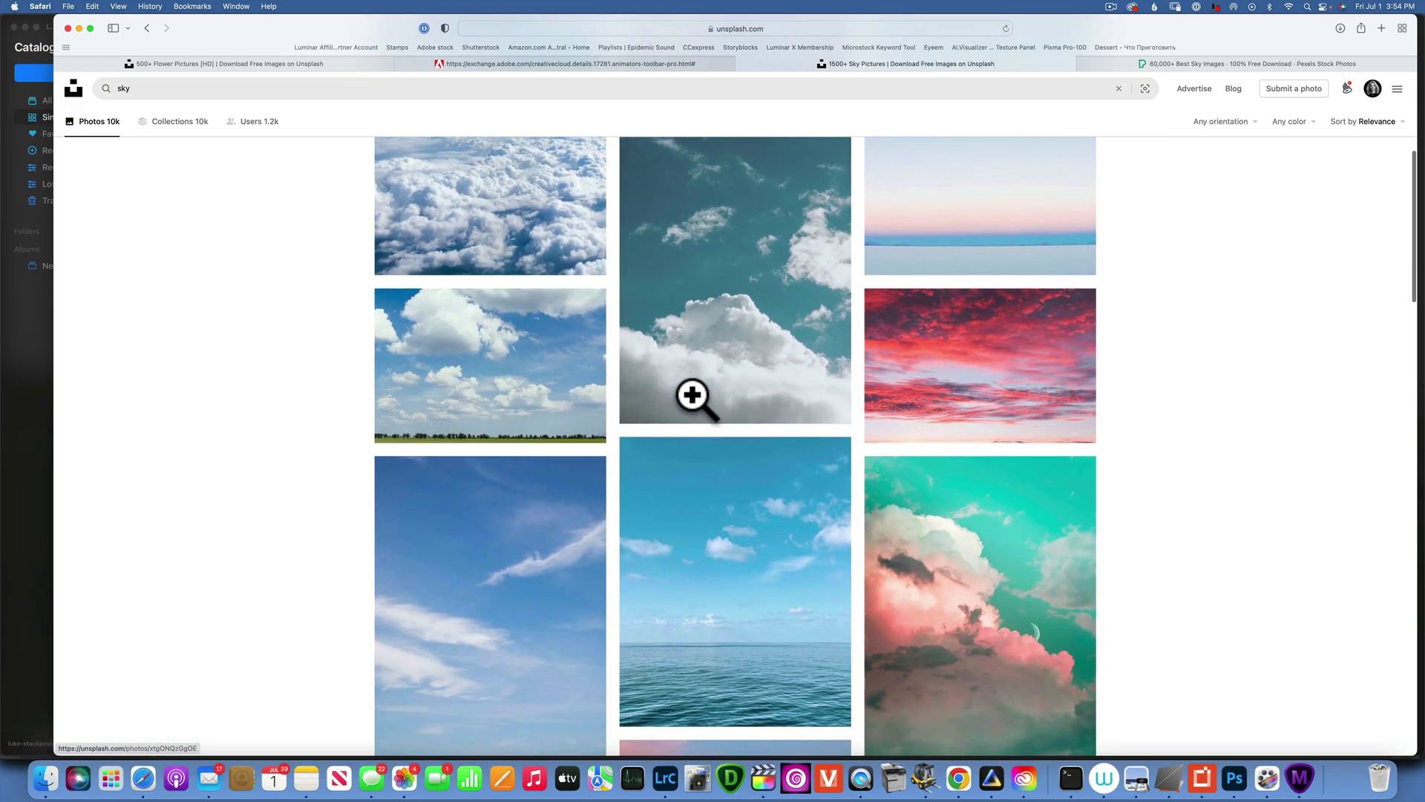
pyautogui.scroll(-15, 693, 396)
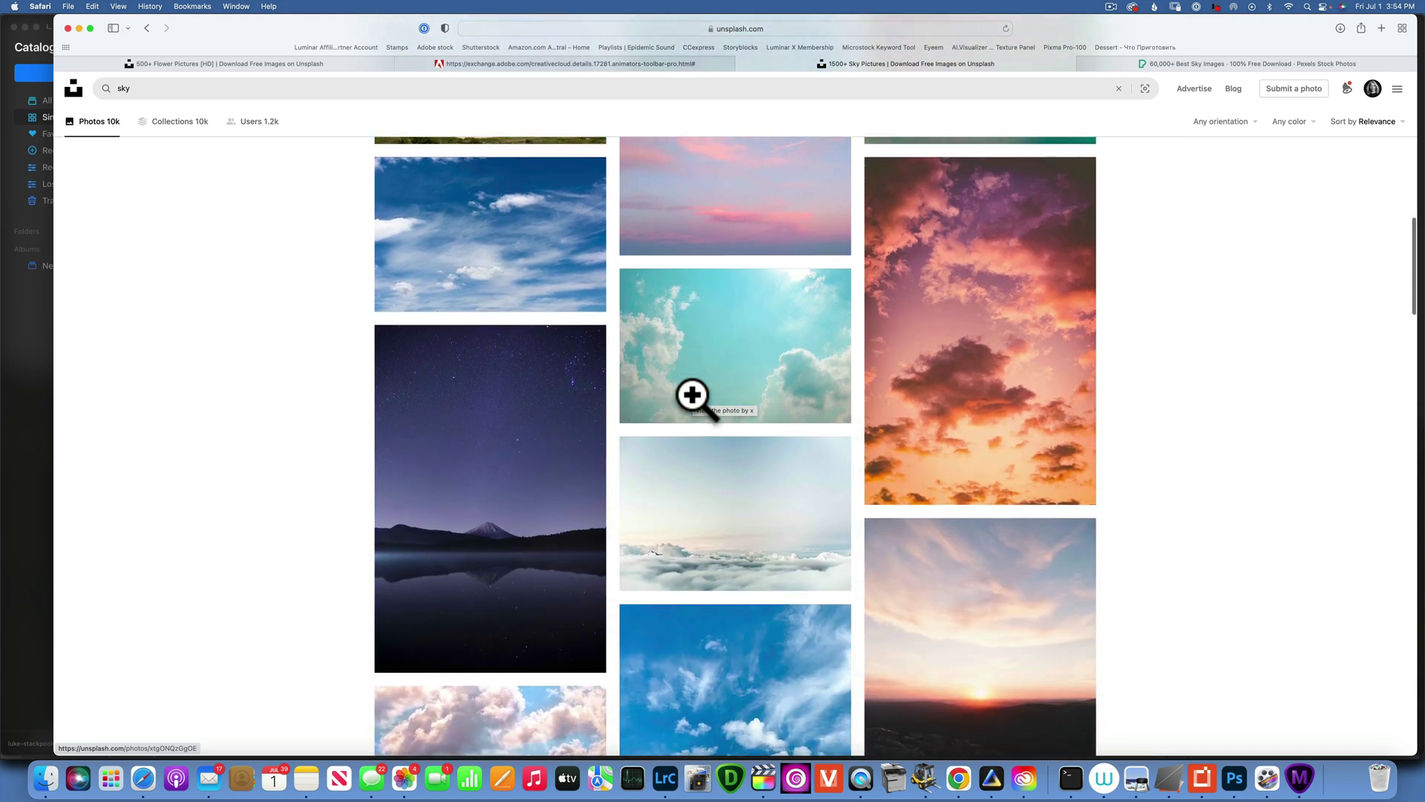
pyautogui.scroll(-20, 693, 395)
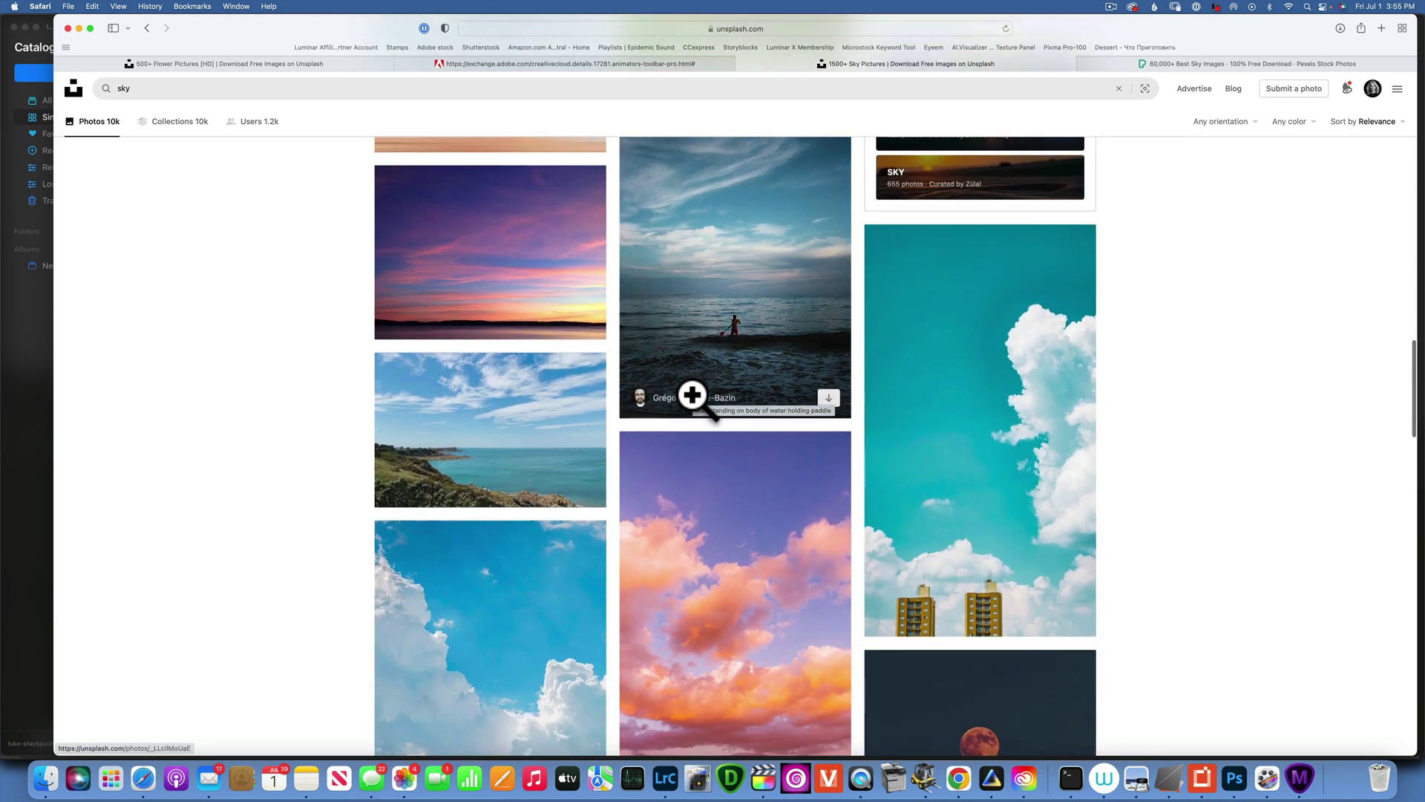
pyautogui.scroll(-20, 692, 396)
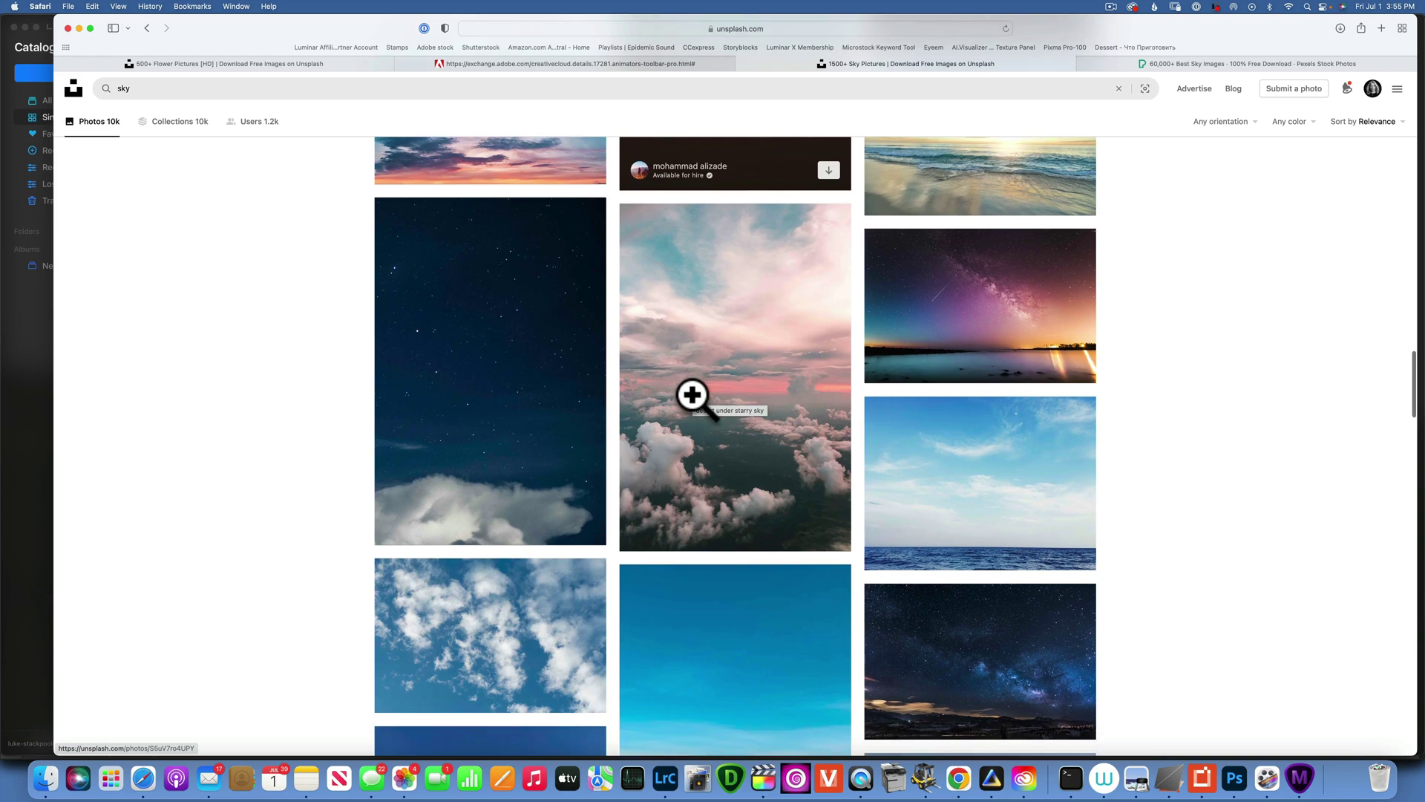
pyautogui.scroll(-20, 693, 396)
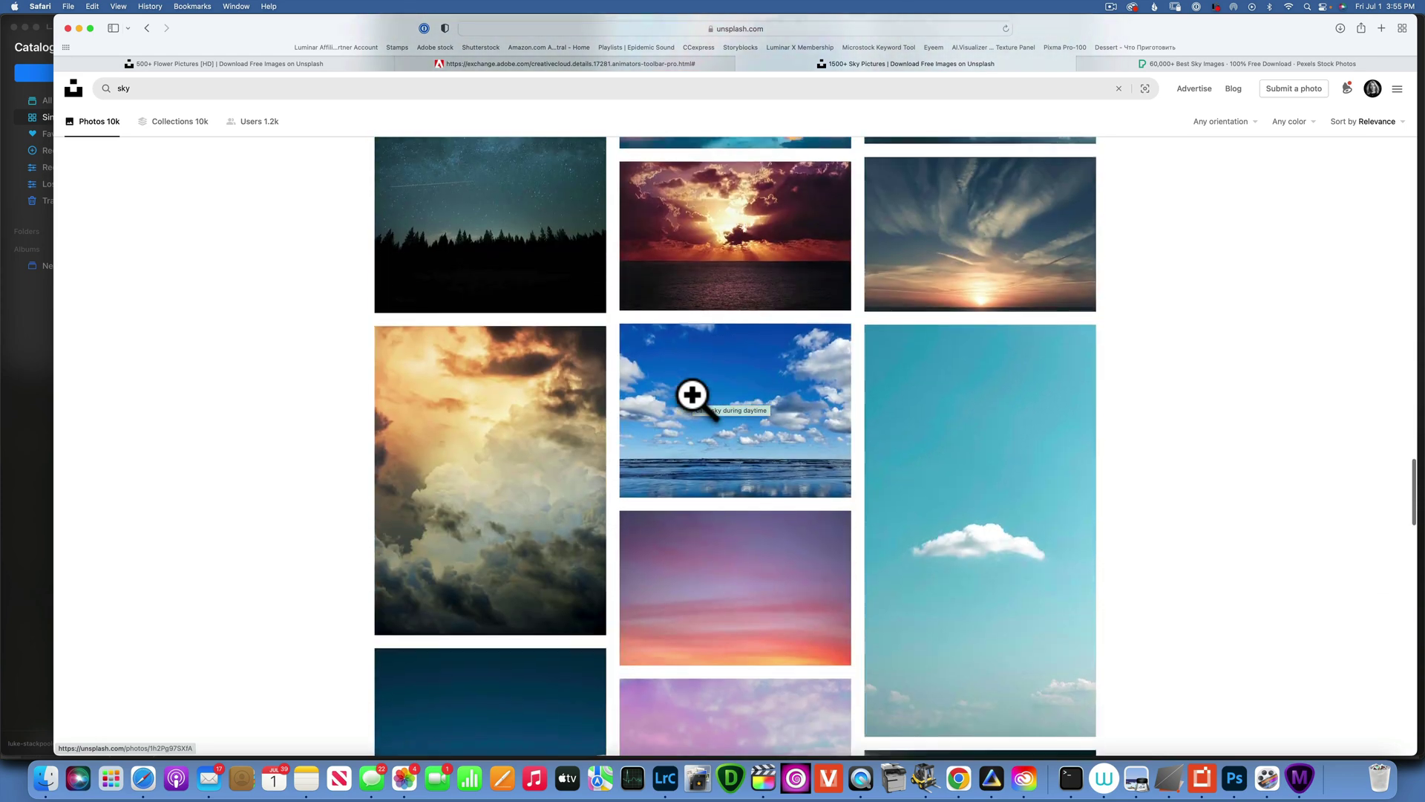
pyautogui.scroll(-20, 693, 395)
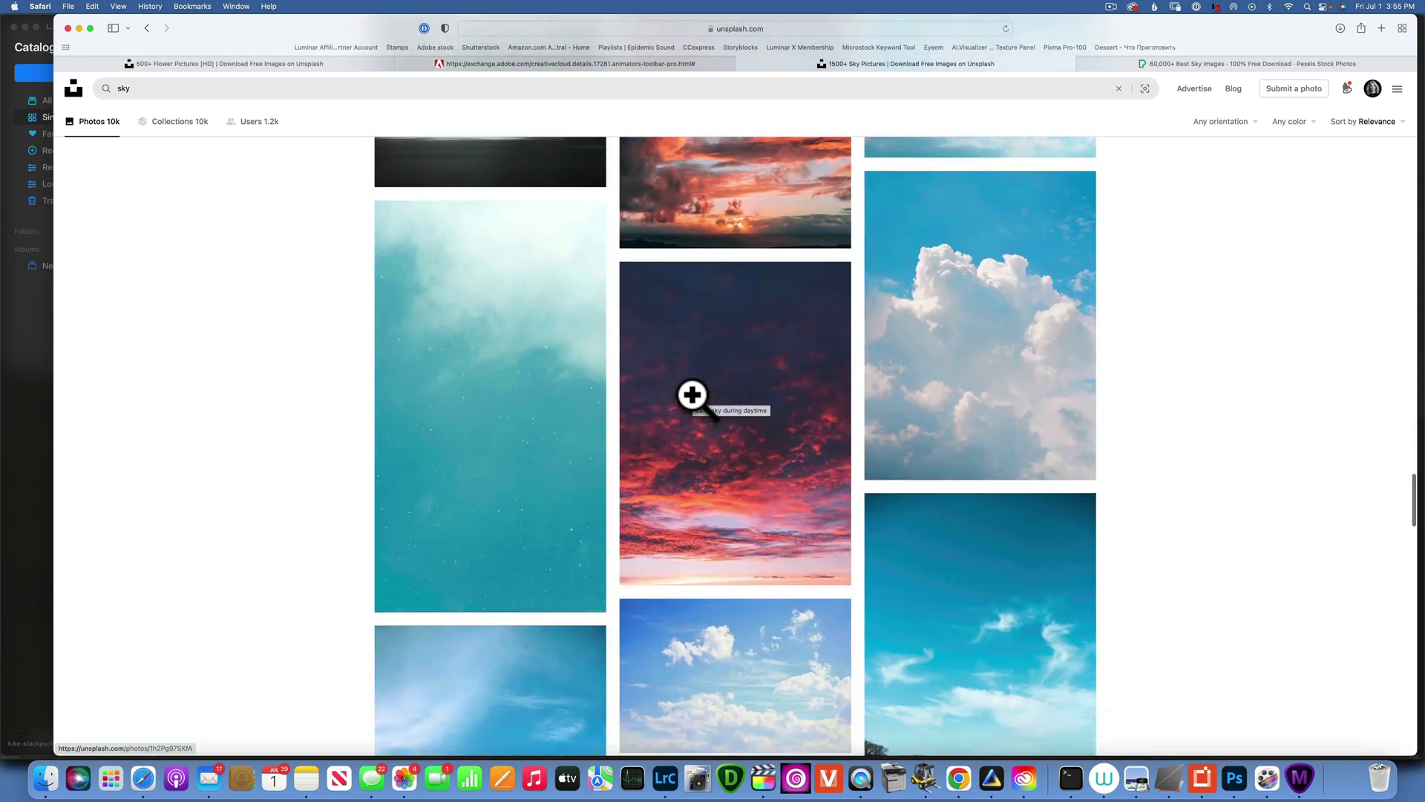
pyautogui.scroll(-10, 692, 396)
pyautogui.scroll(15, 693, 394)
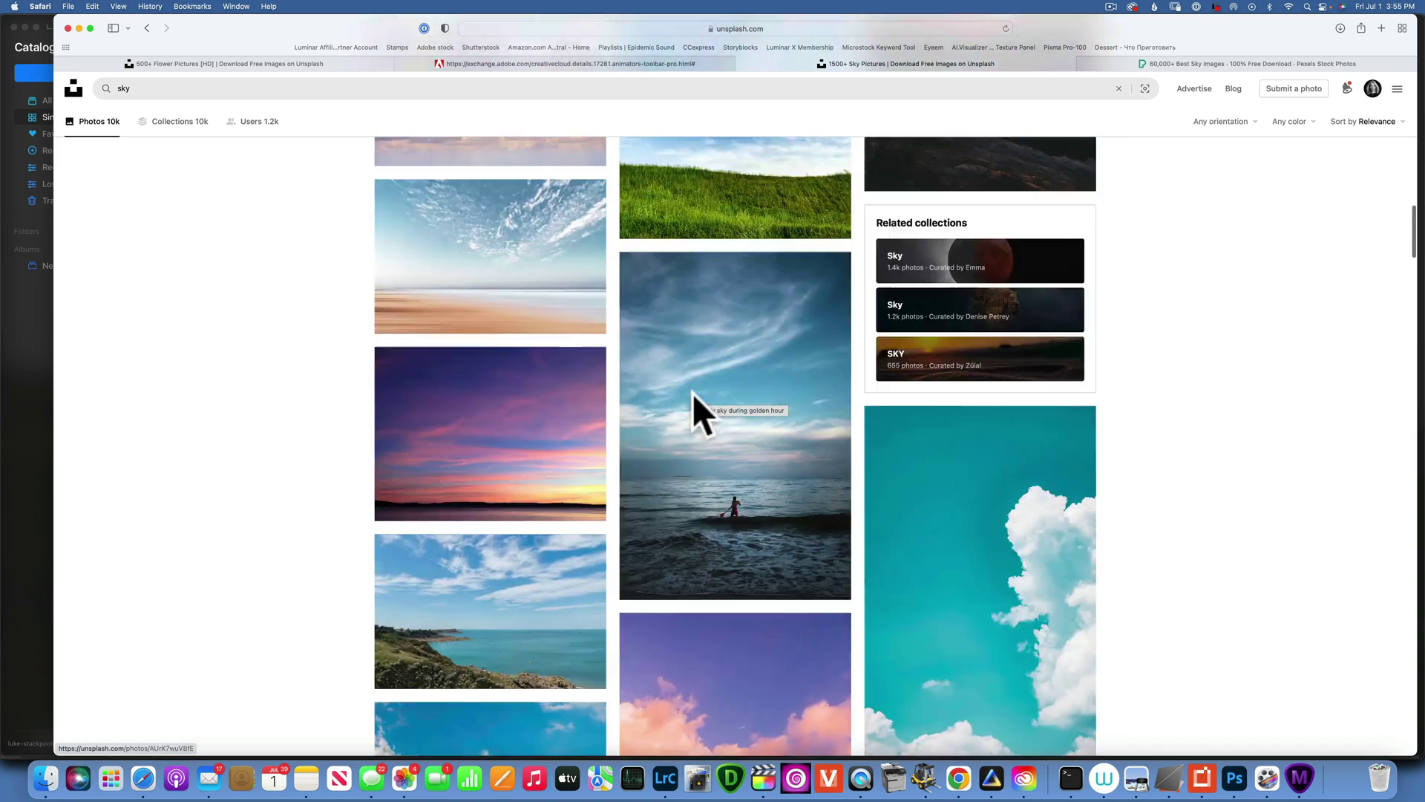
pyautogui.scroll(10, 692, 393)
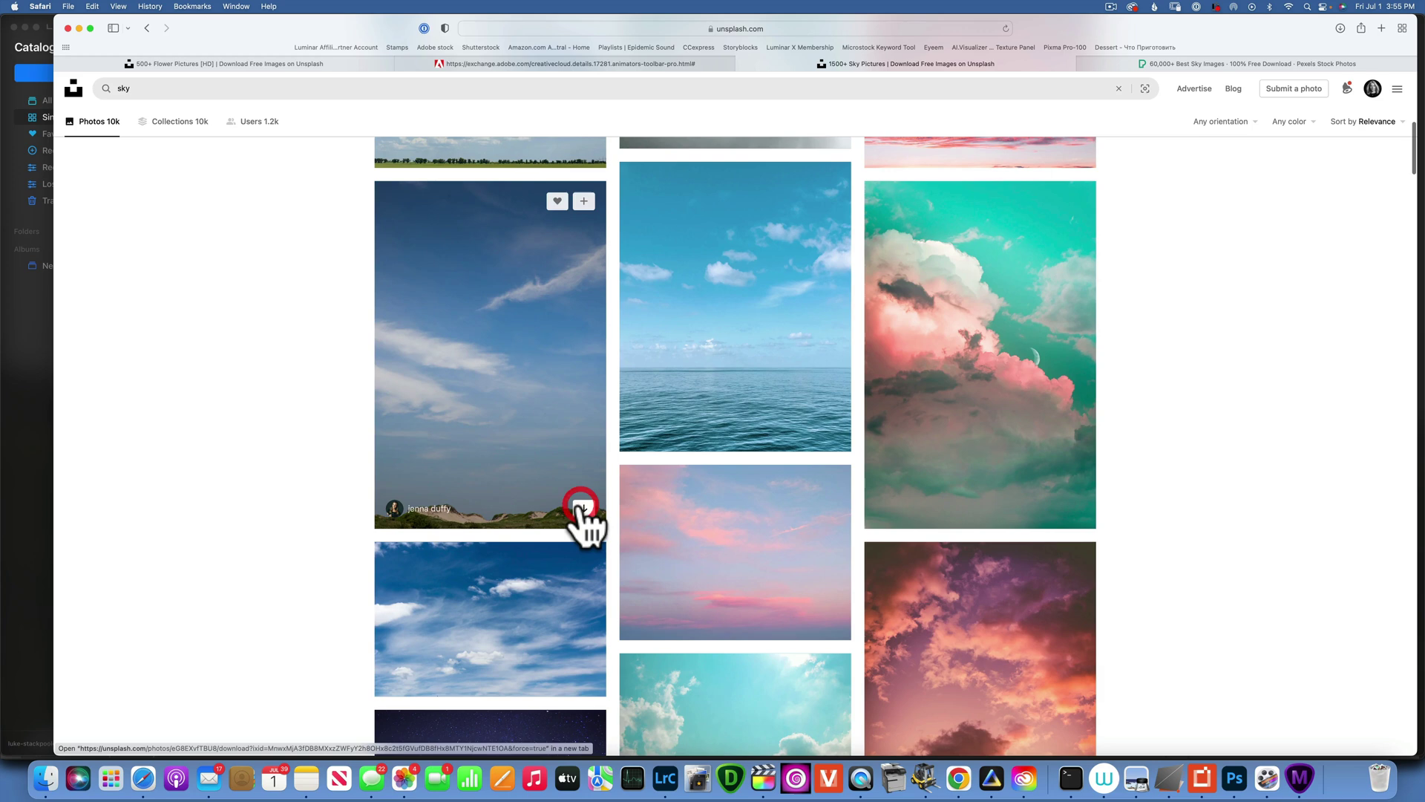
pyautogui.click(582, 509)
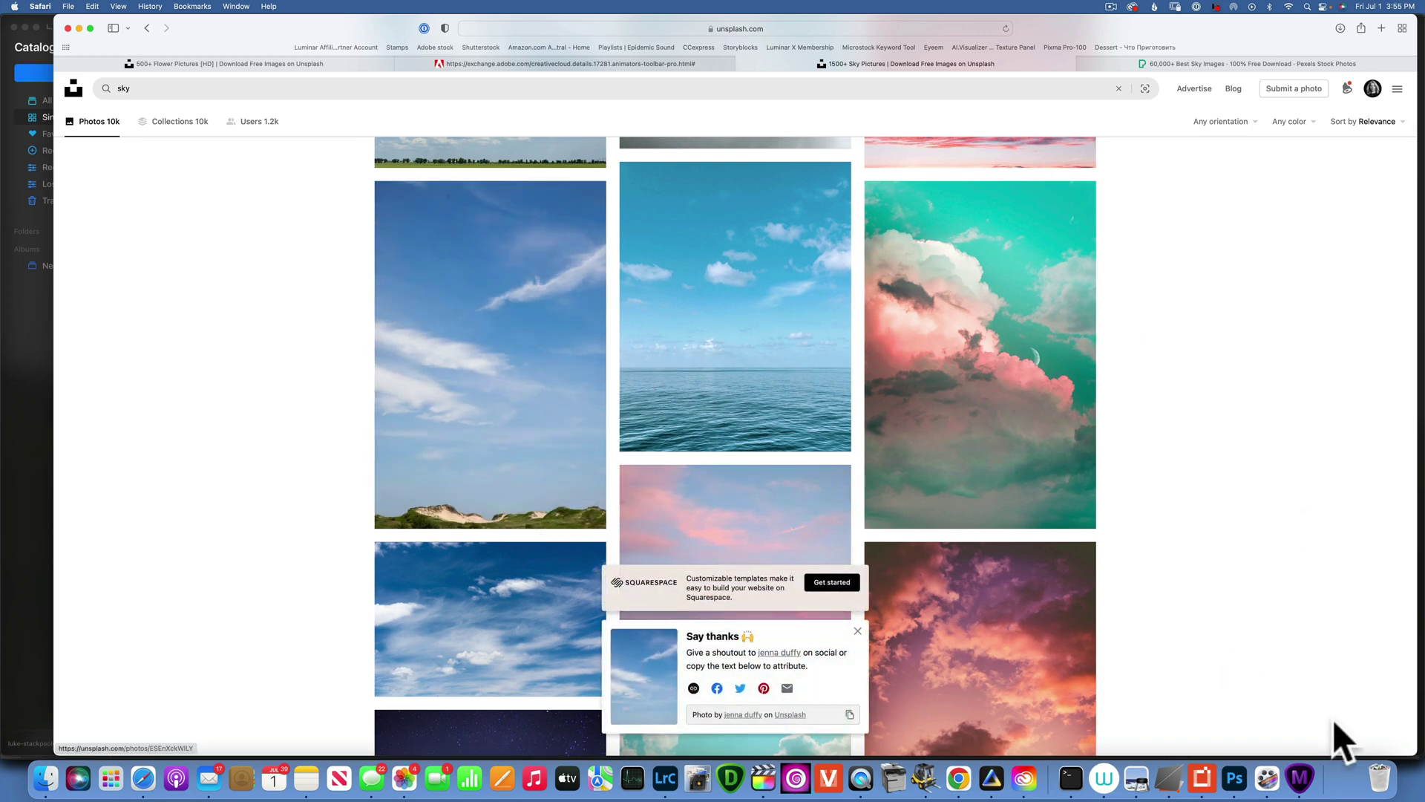
# Edit the red house photo in Luminar Neo and list the built-in skies under Tools > Sky.
pyautogui.click(995, 778)
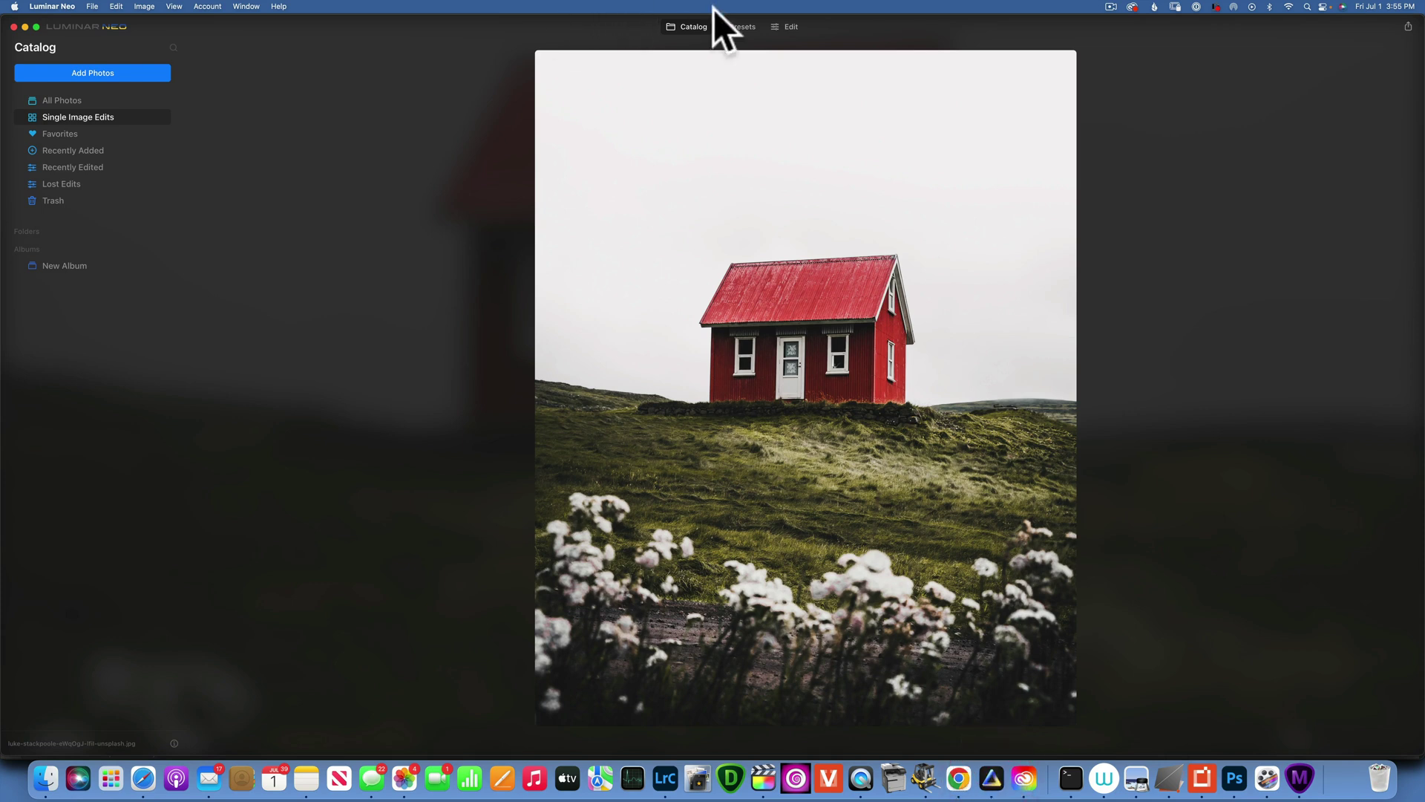
pyautogui.click(791, 26)
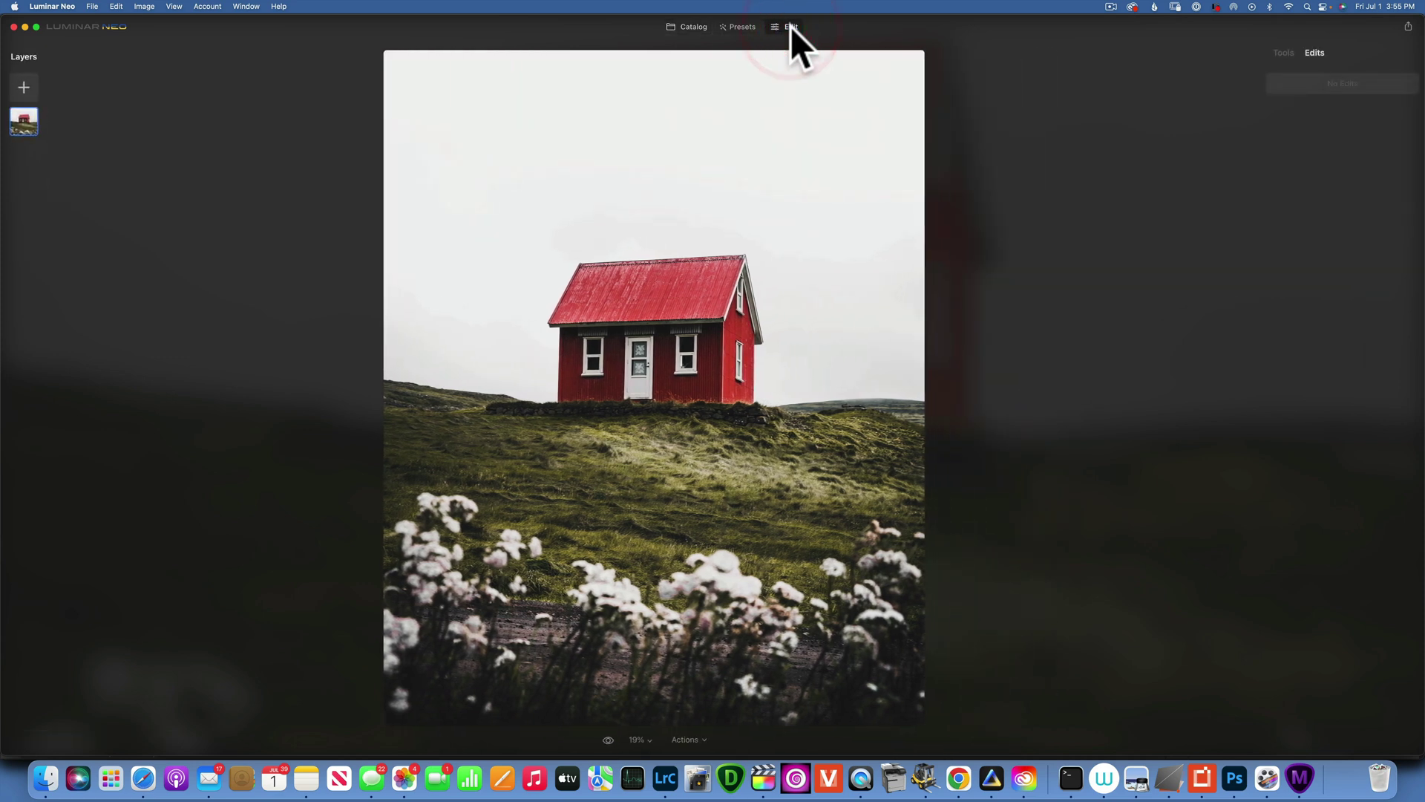
pyautogui.click(1281, 50)
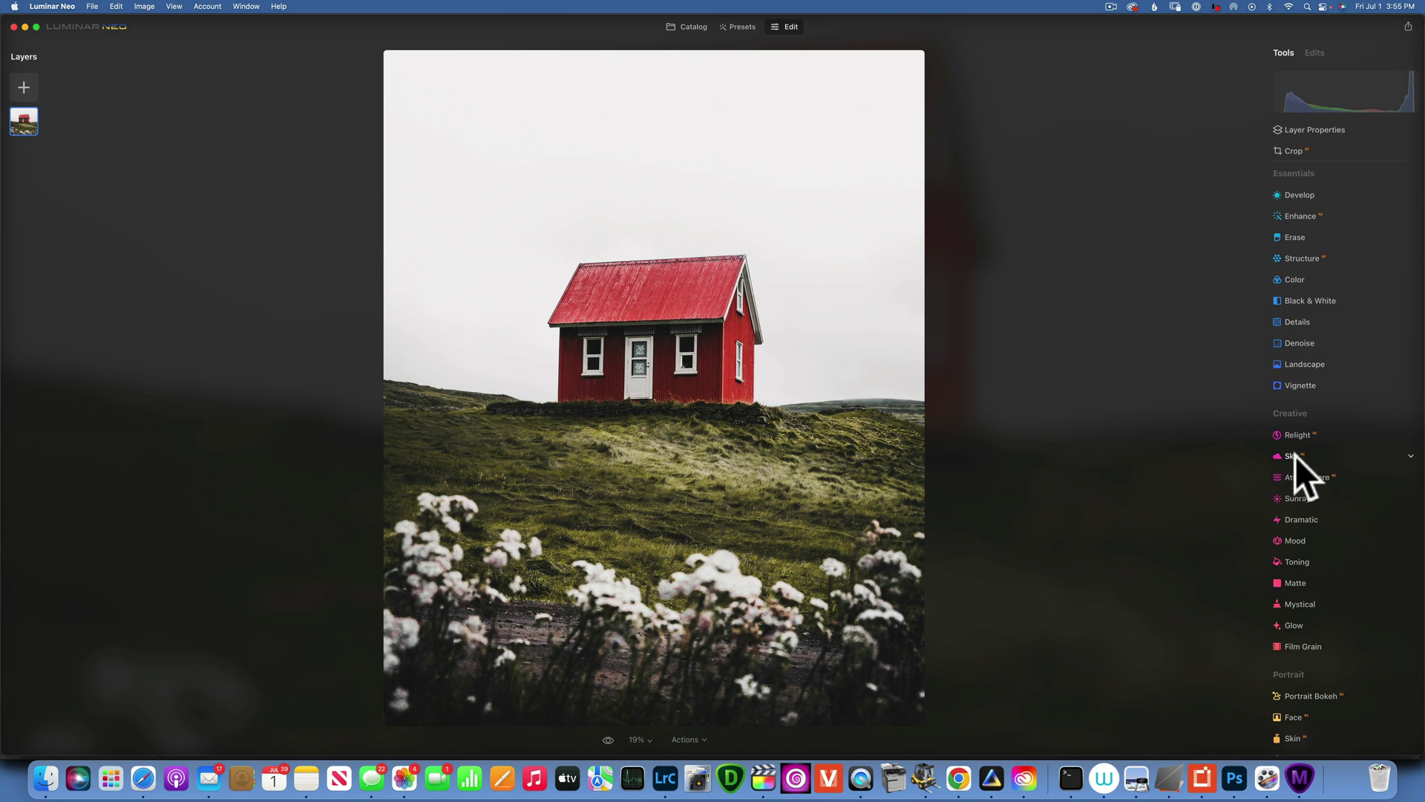
pyautogui.click(1370, 455)
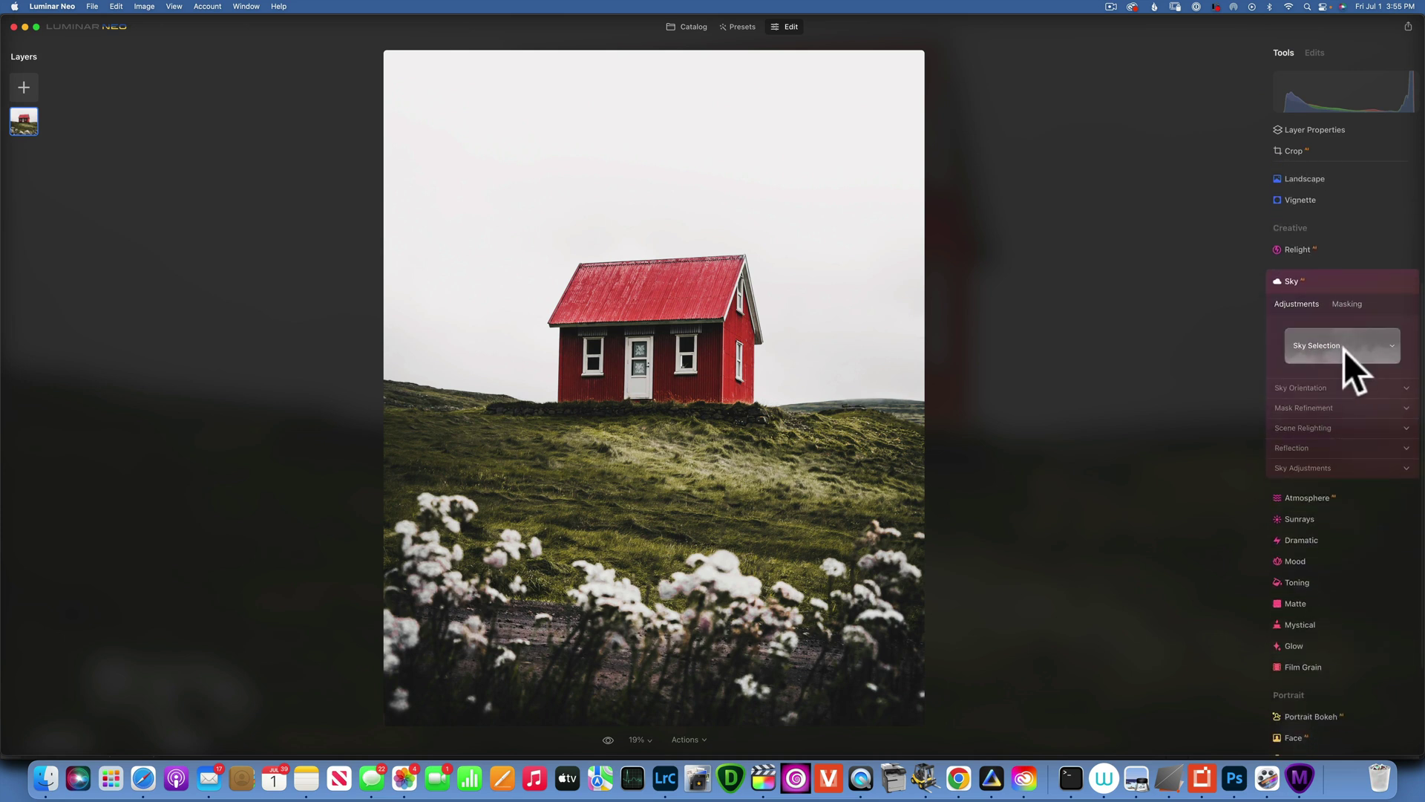
pyautogui.click(1344, 349)
pyautogui.scroll(-10, 1334, 510)
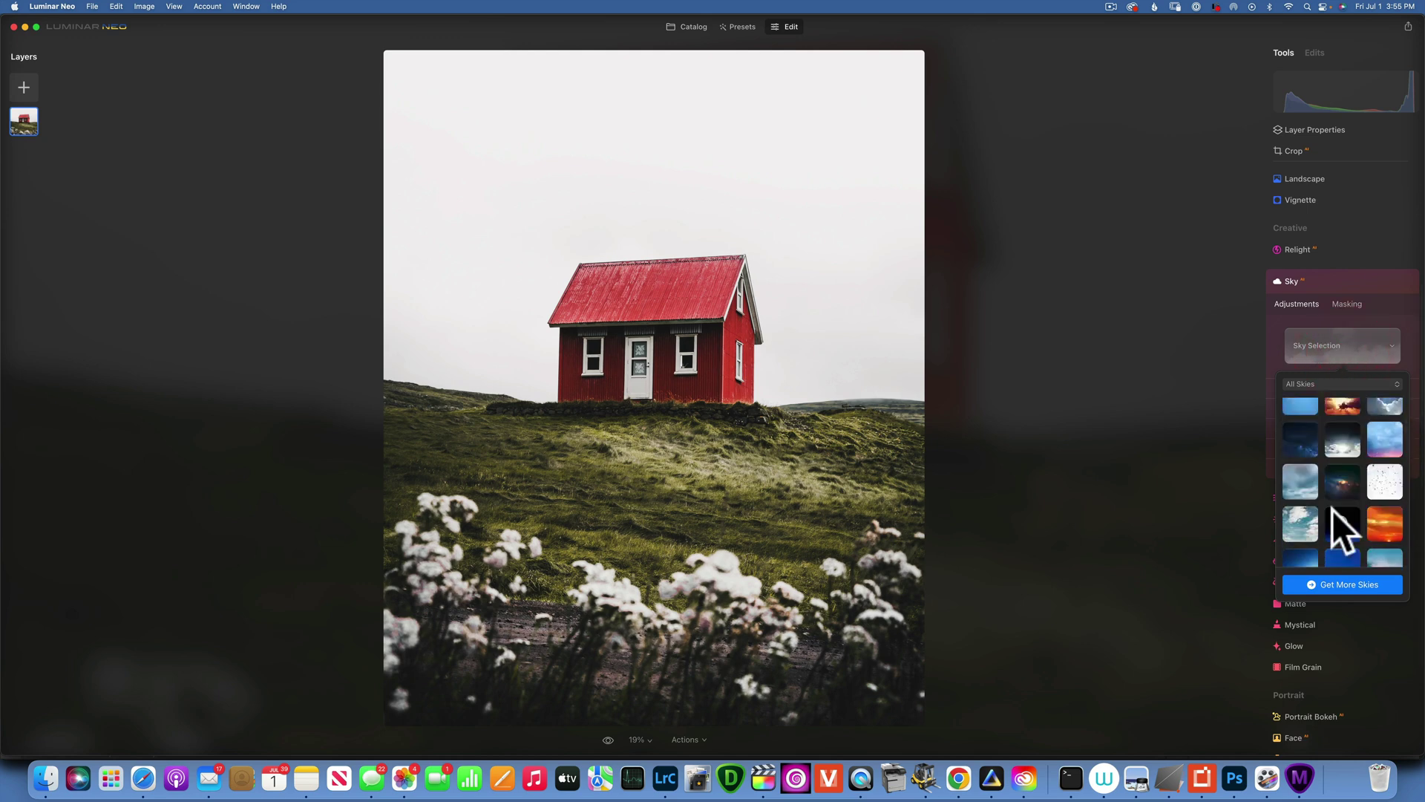
pyautogui.scroll(-10, 1333, 510)
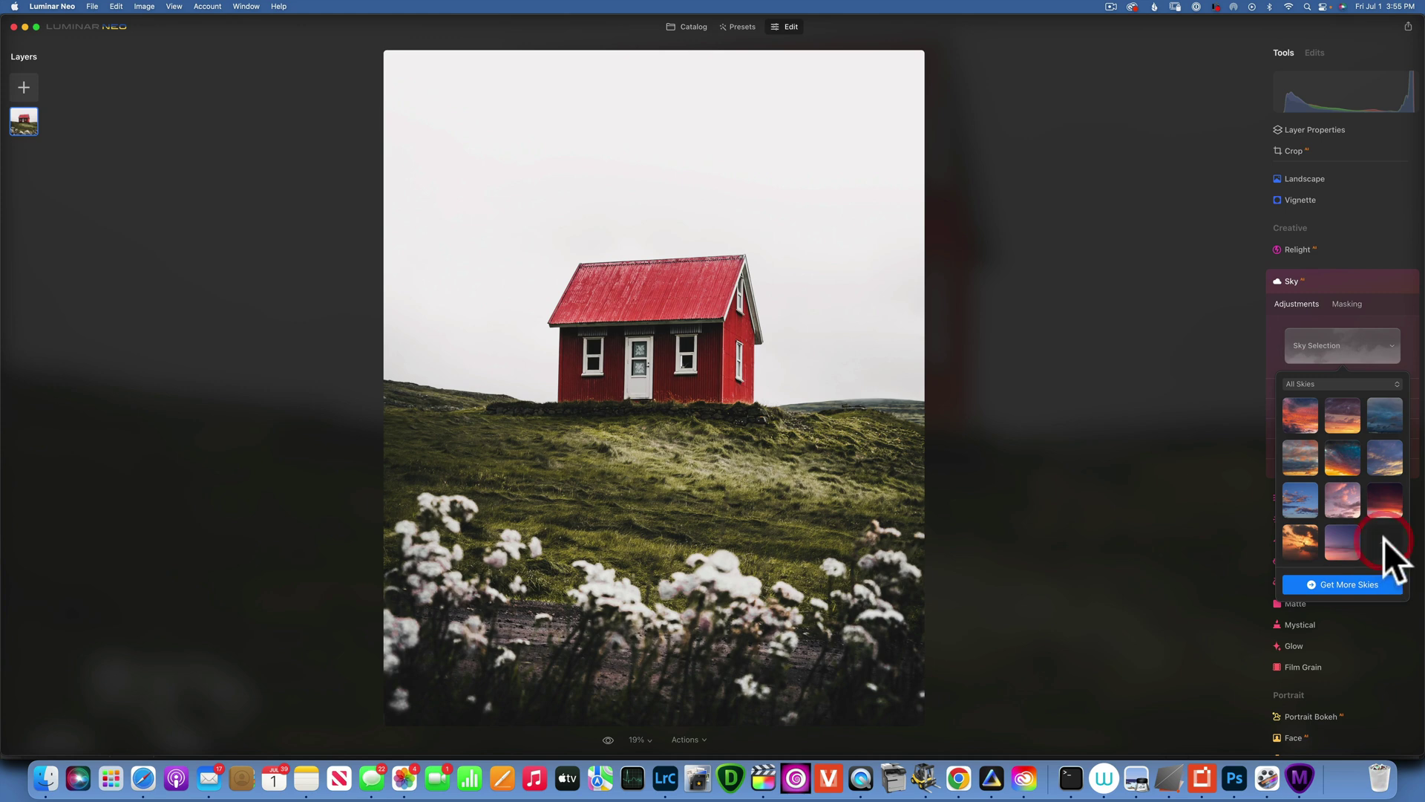
# Load the downloaded blue-sky dunes image from Downloads as the custom replacement sky.
pyautogui.click(1384, 539)
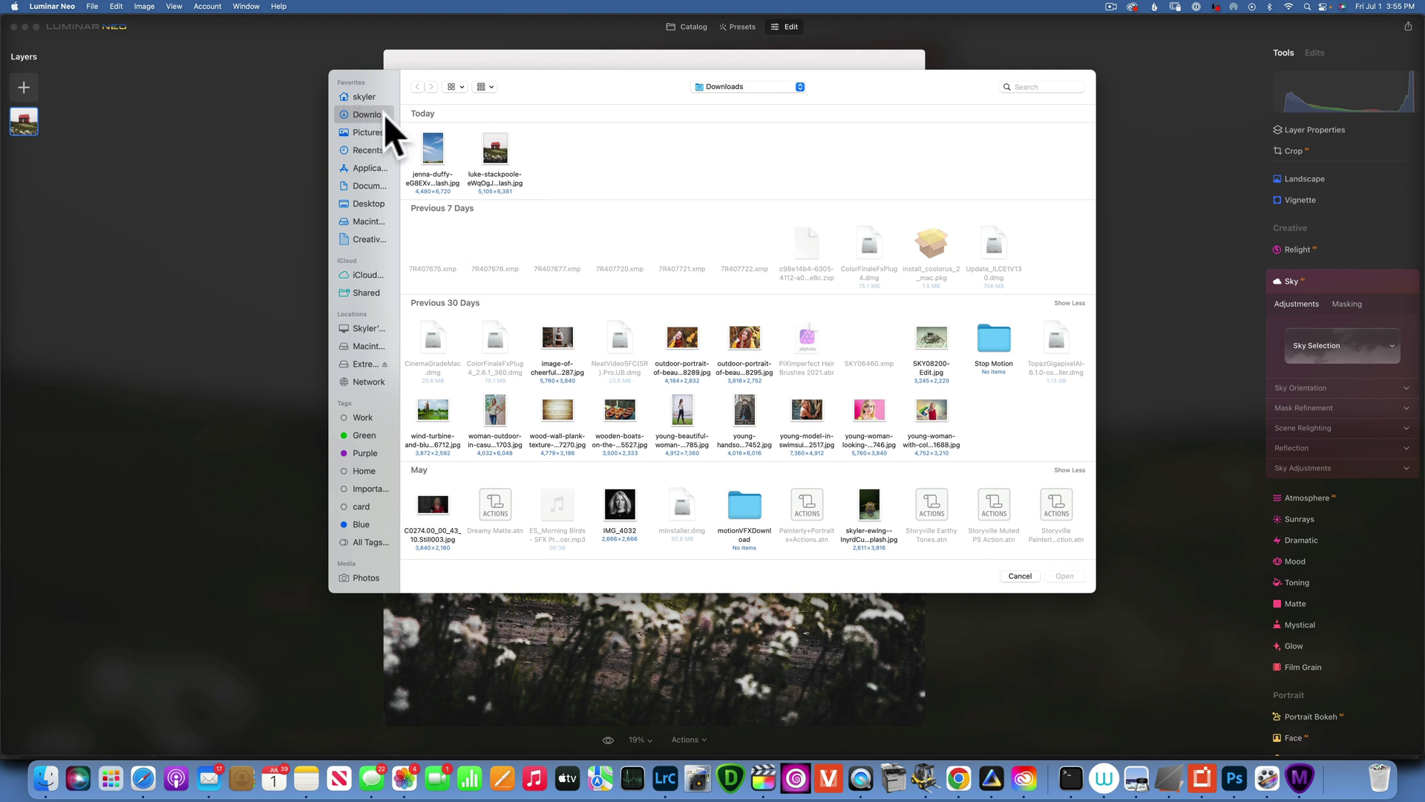
pyautogui.click(431, 150)
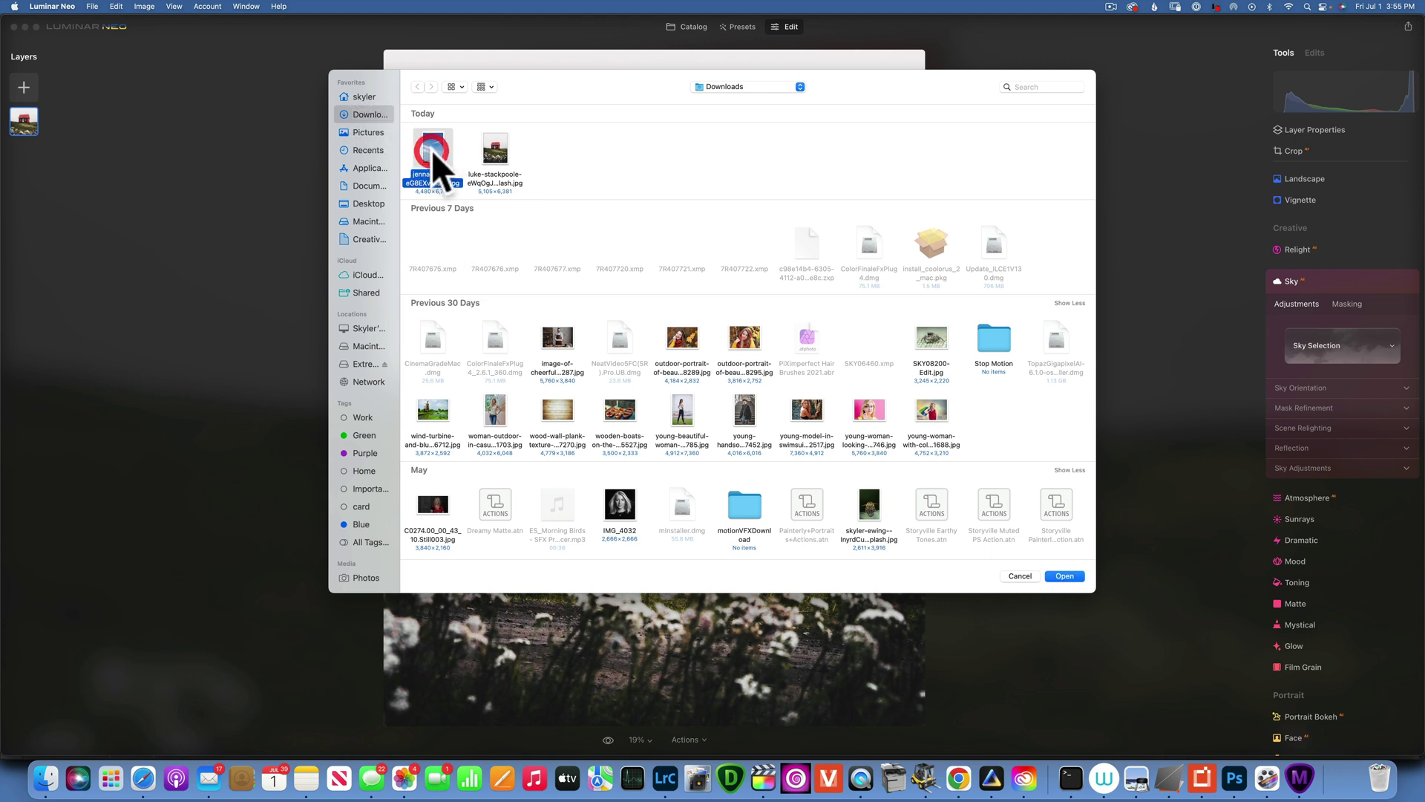
pyautogui.click(1067, 575)
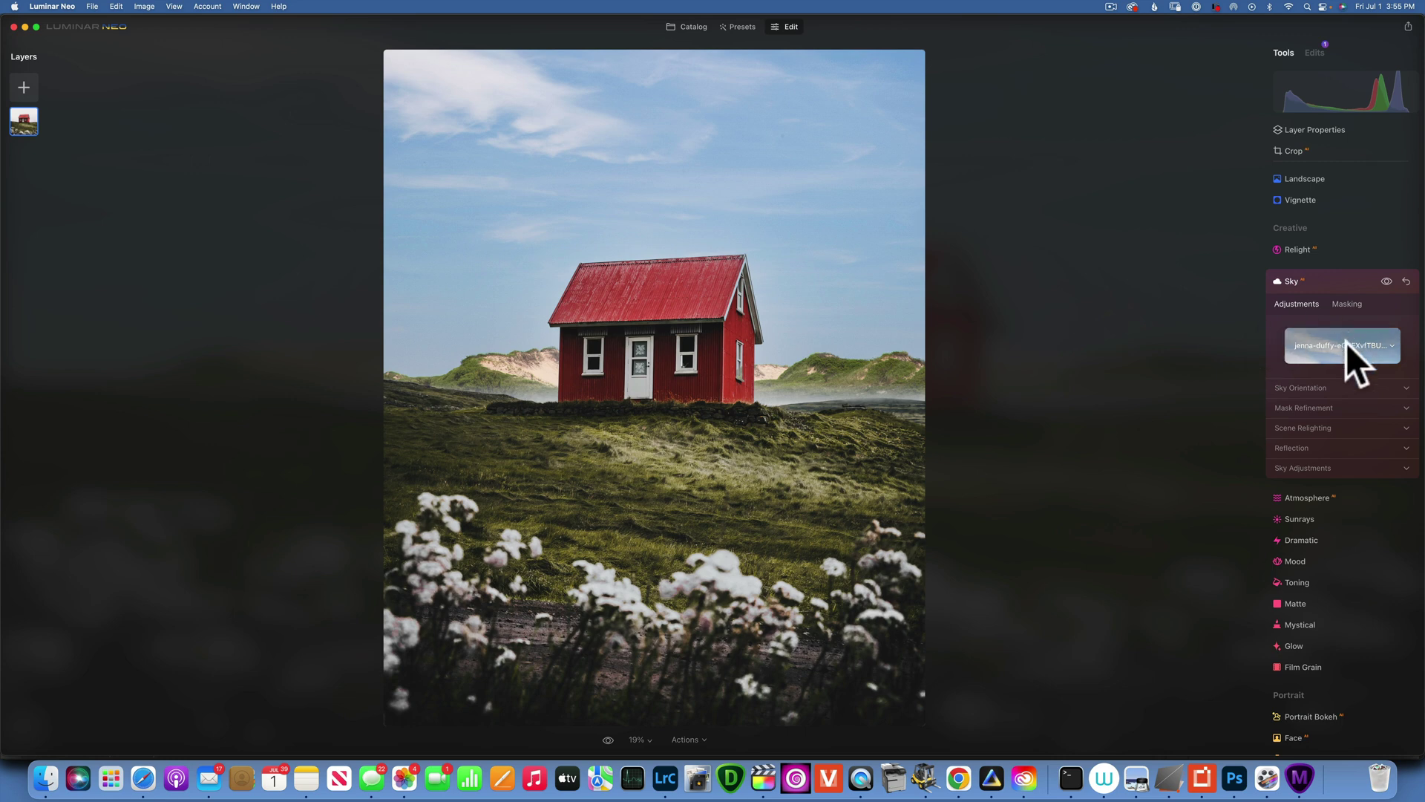
# Under Sky Orientation, lower the Horizon Position slider to -52.
pyautogui.click(1311, 386)
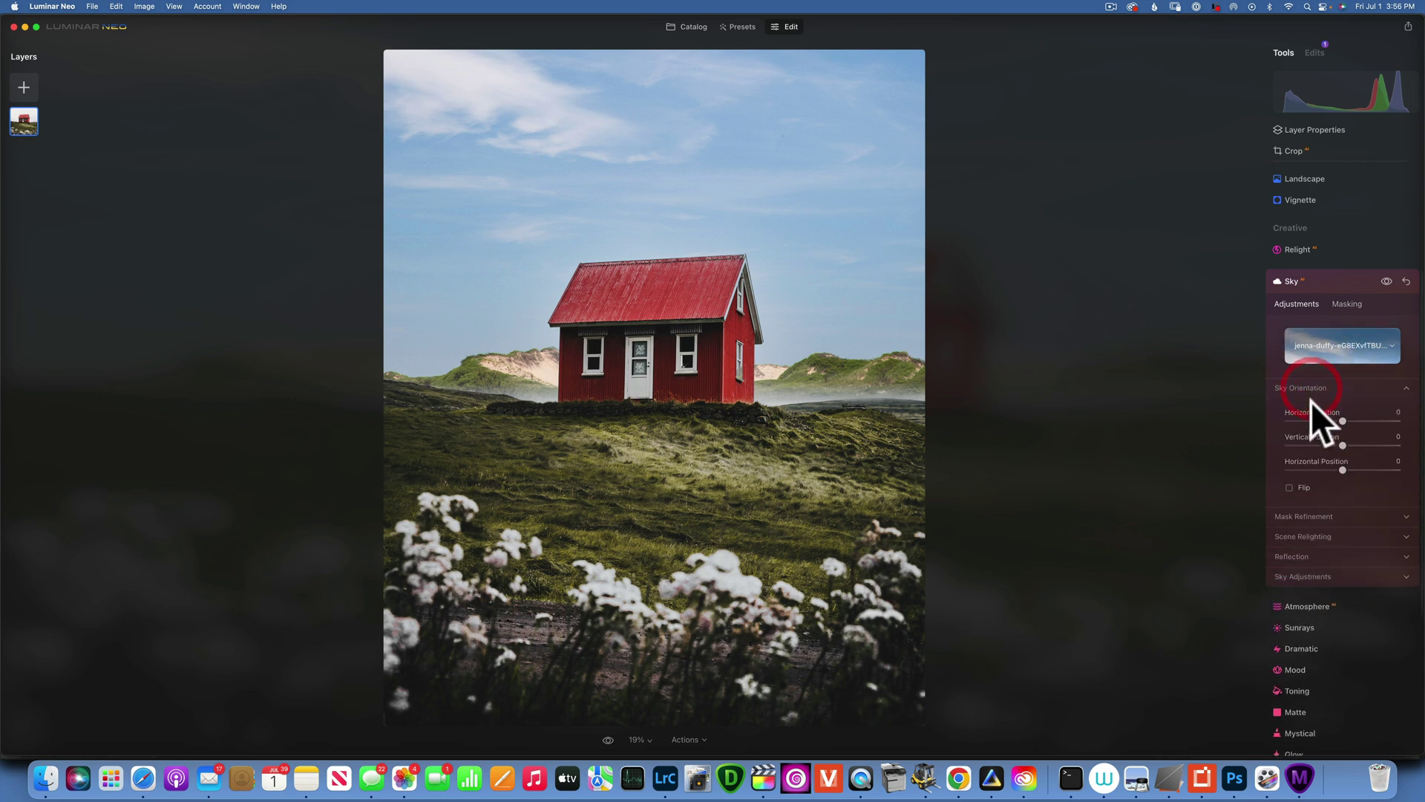
pyautogui.moveTo(1341, 419); pyautogui.dragTo(1312, 420)
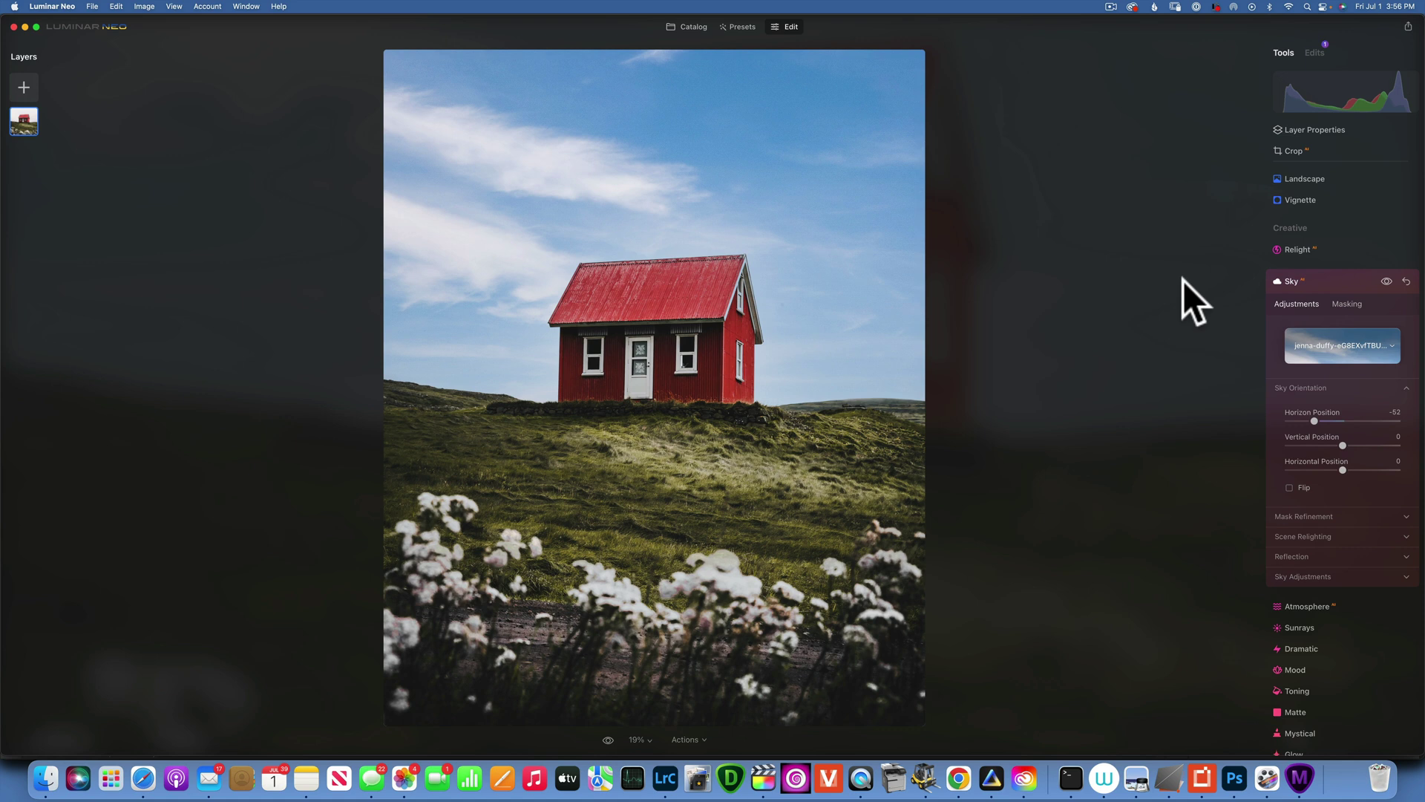
# Choose Show Custom Skies... from the All Skies list to open the Custom skies folder in Finder.
pyautogui.click(1335, 282)
pyautogui.click(1311, 346)
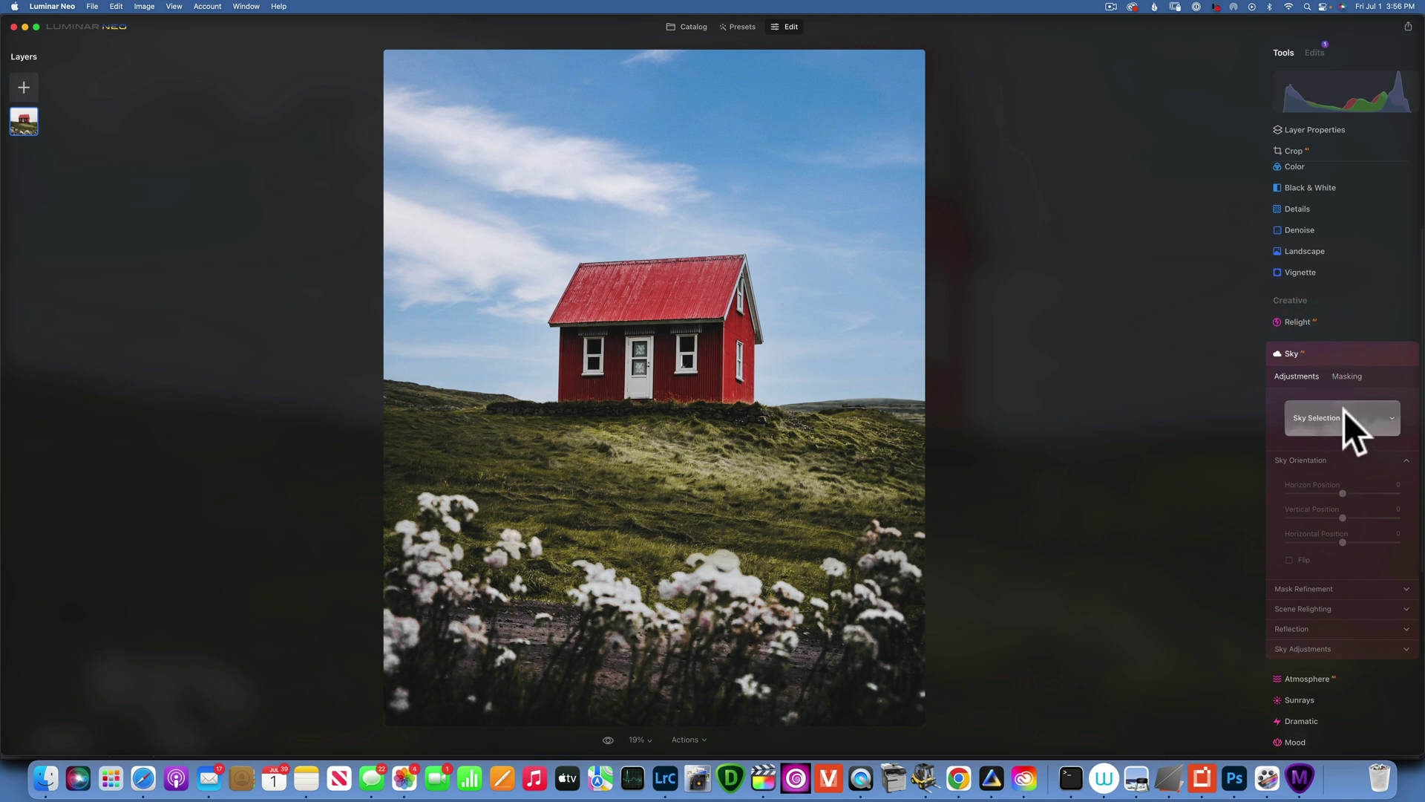
pyautogui.click(1338, 416)
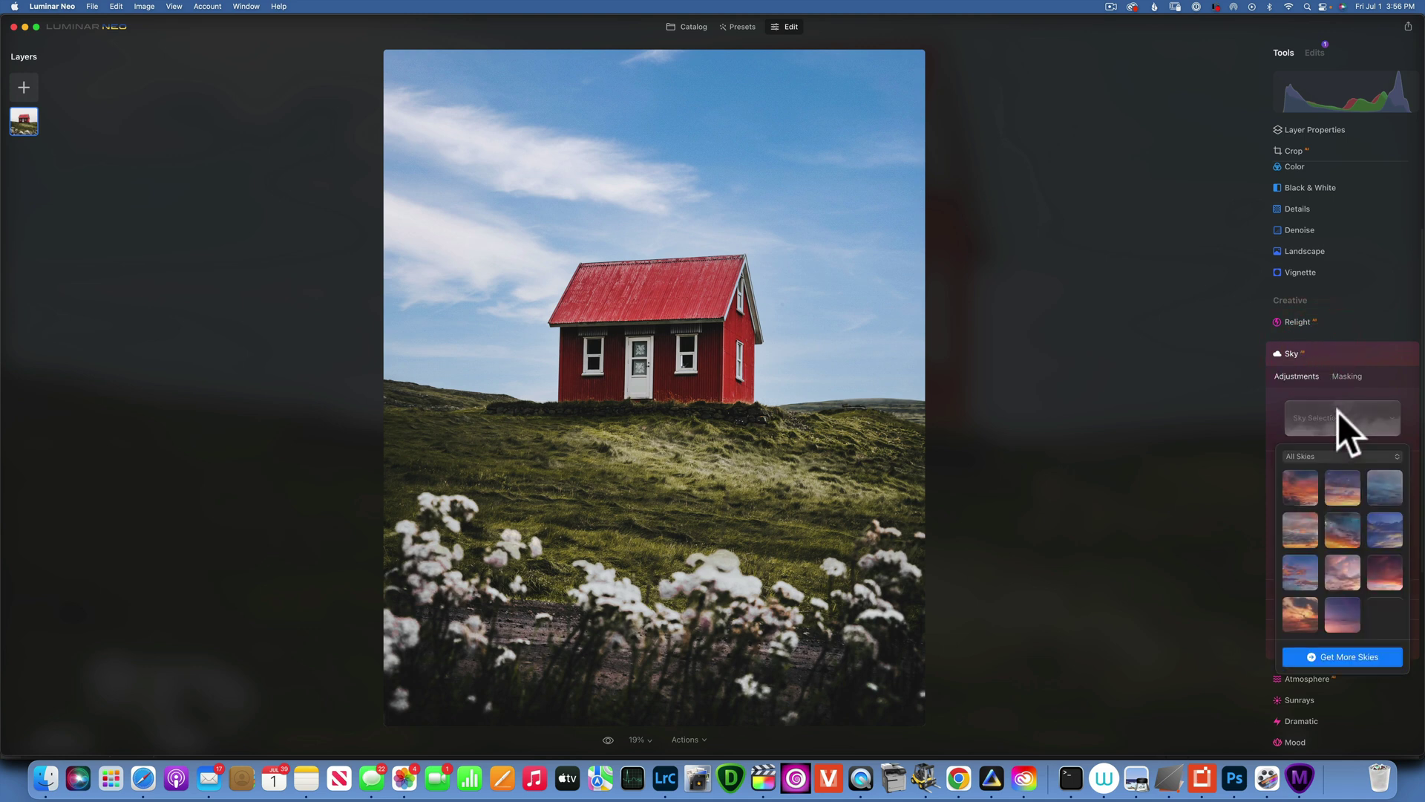
pyautogui.click(1326, 456)
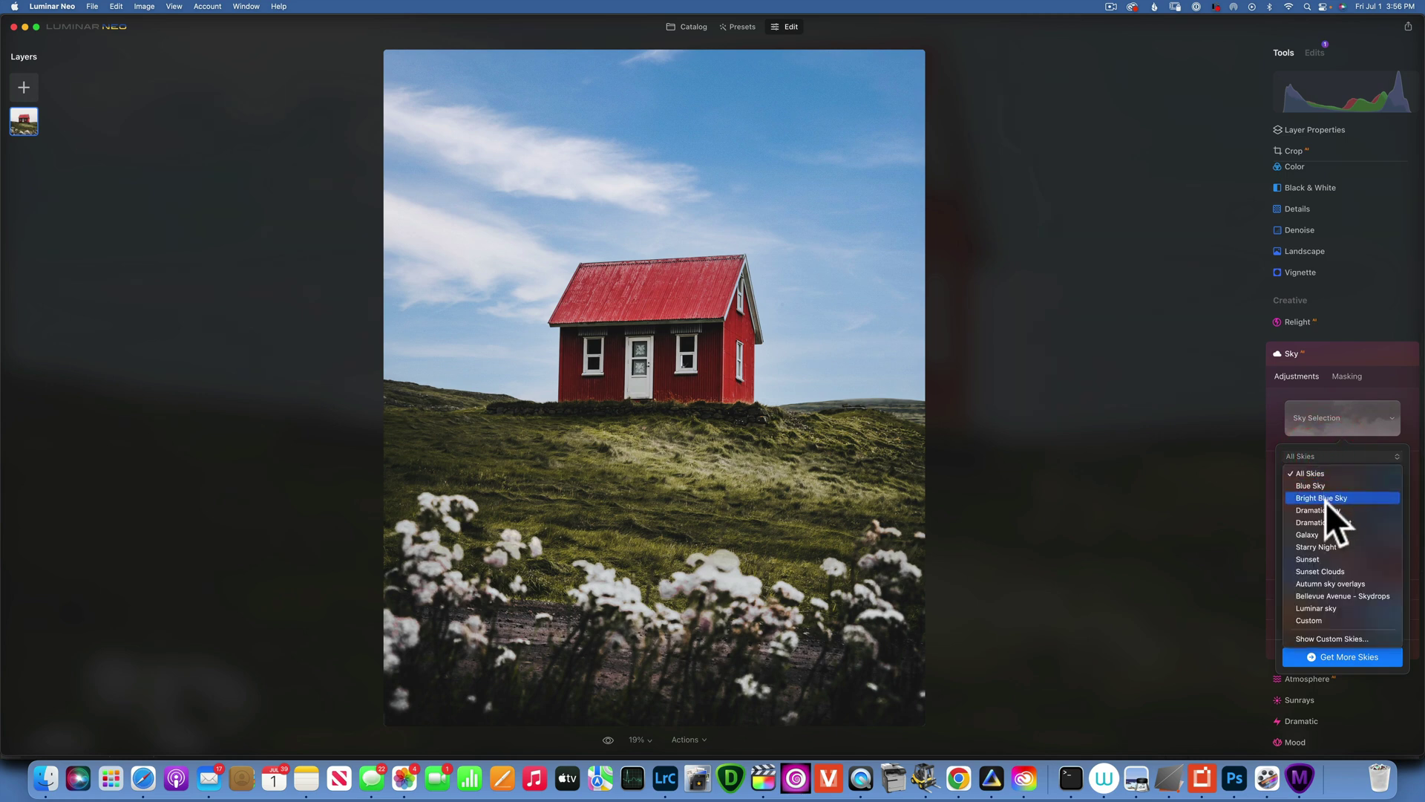
pyautogui.click(1334, 637)
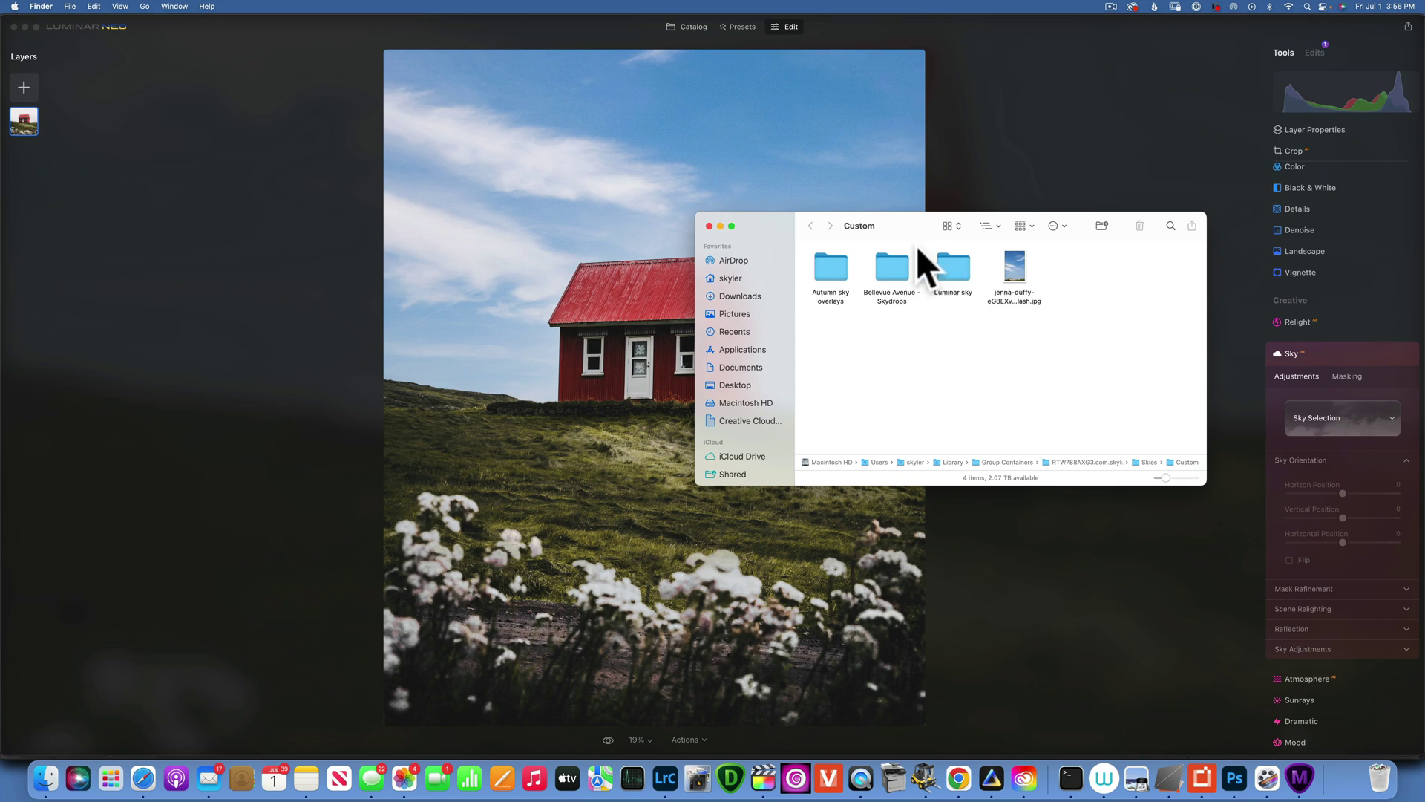
# Move the Downloads Finder window left and browse from Desktop into the Overlays folder.
pyautogui.click(44, 780)
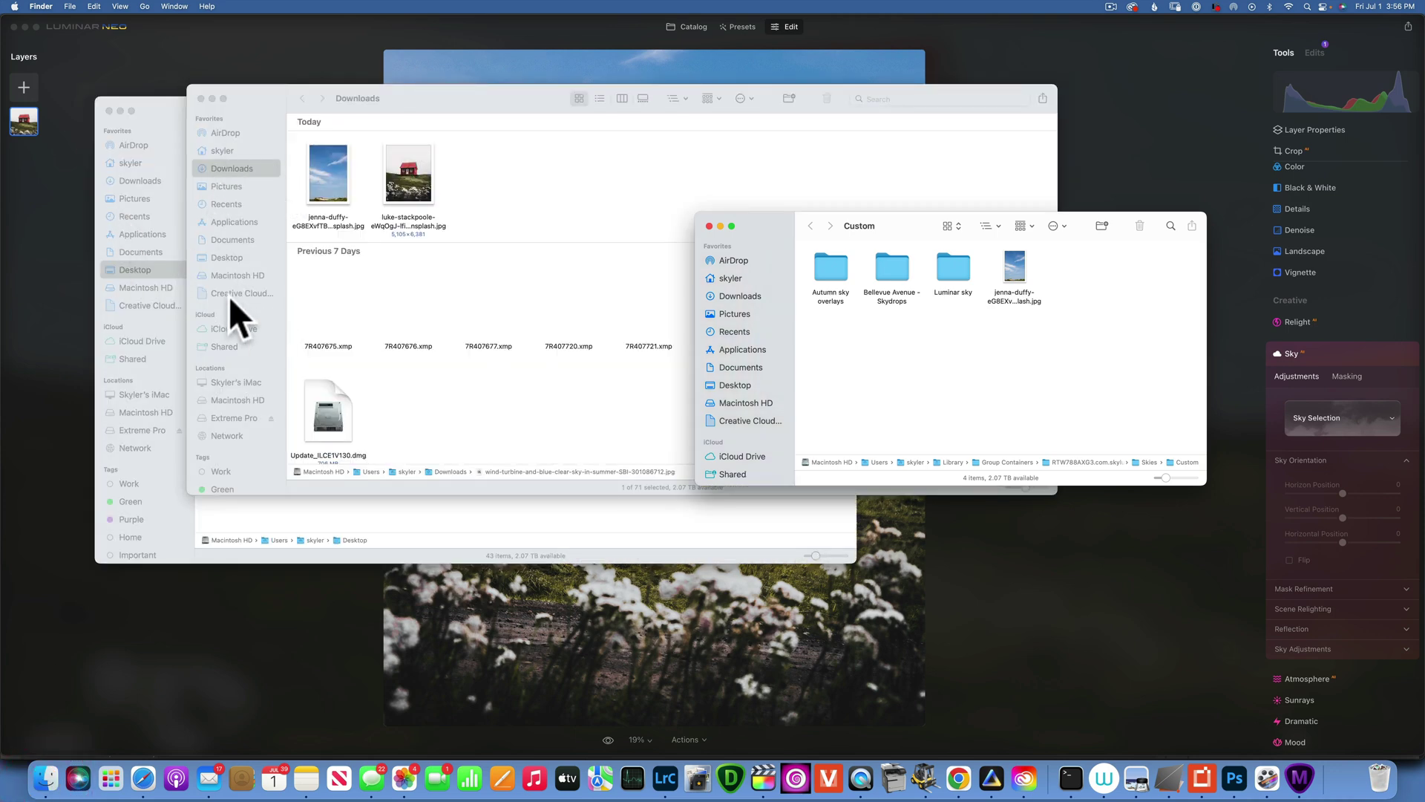
pyautogui.click(225, 257)
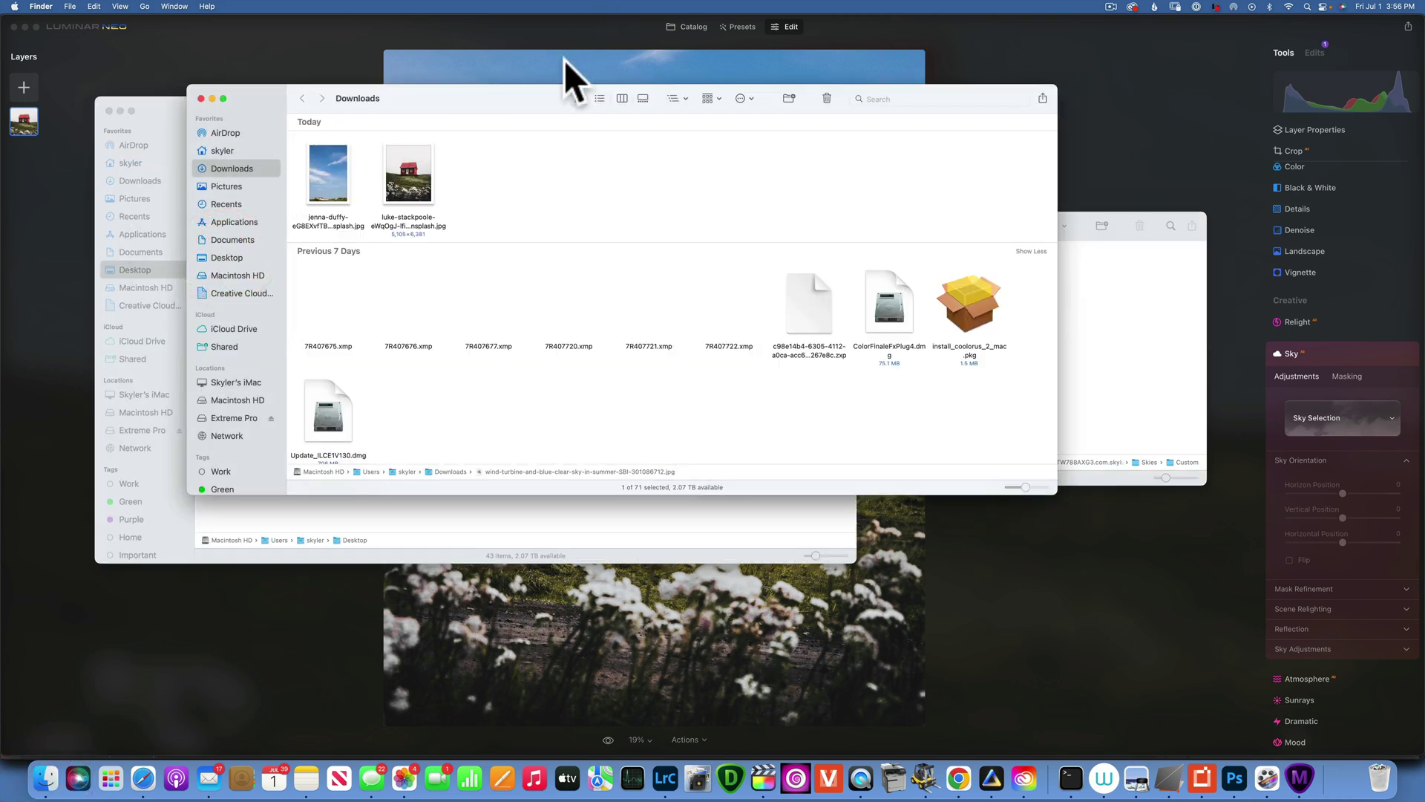
pyautogui.moveTo(496, 96); pyautogui.dragTo(333, 137)
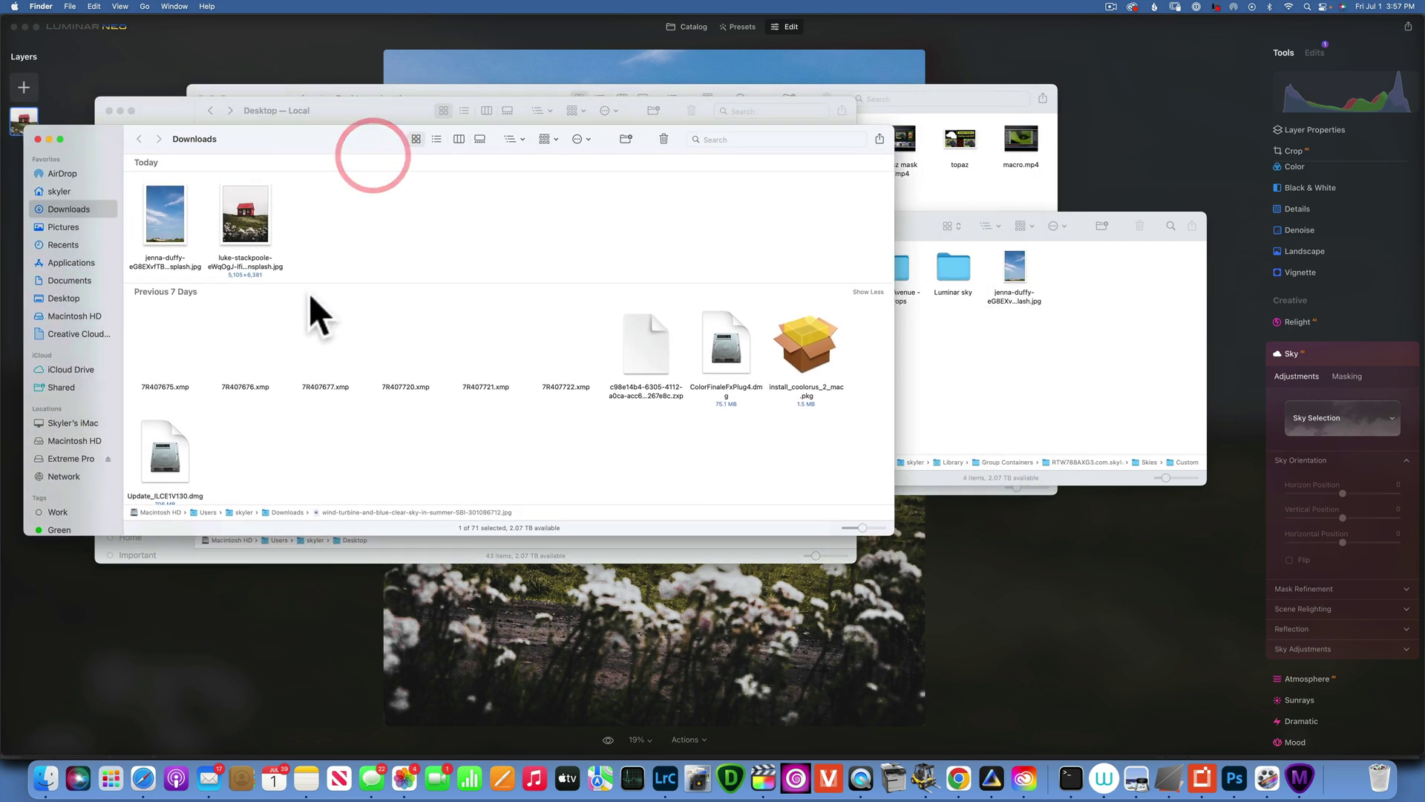
pyautogui.click(60, 298)
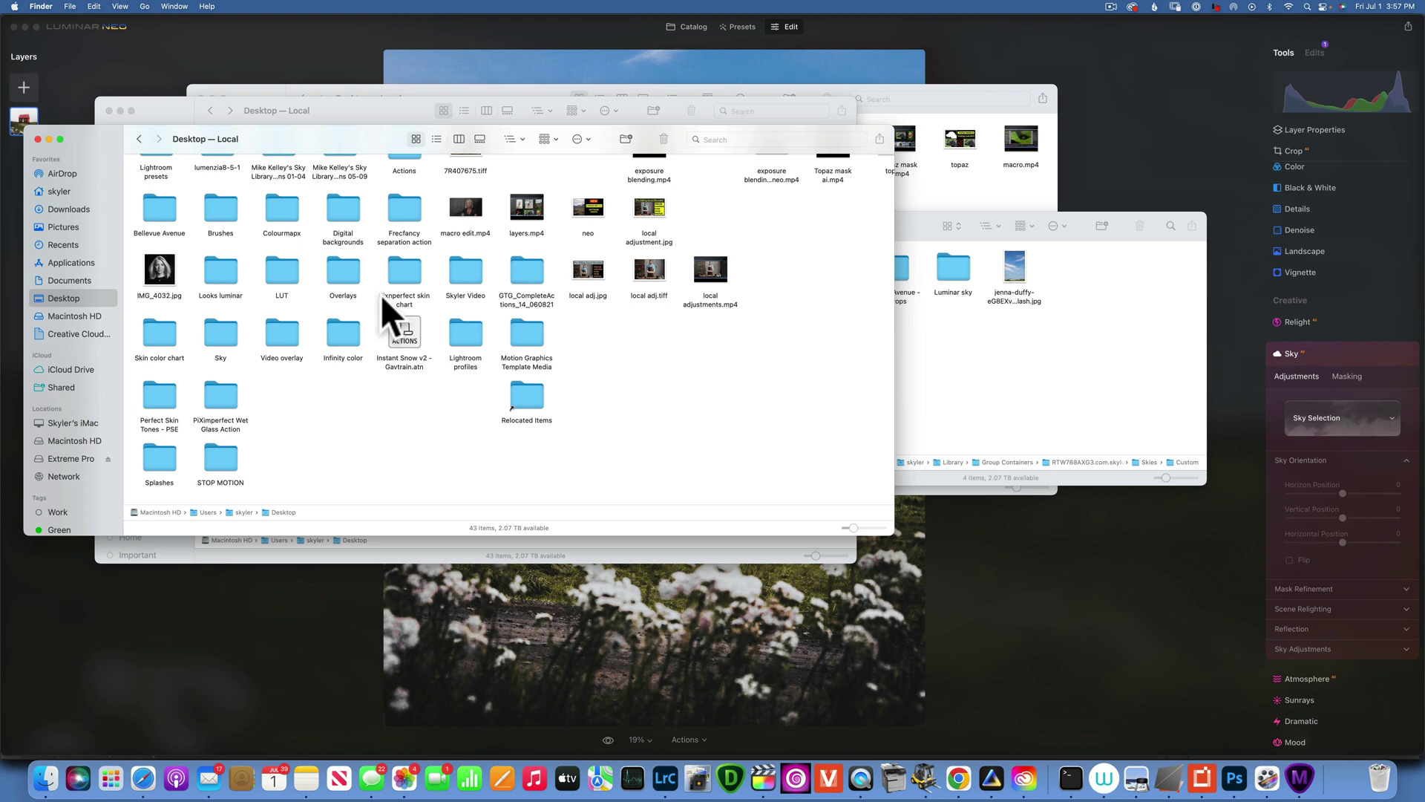
pyautogui.scroll(2, 381, 296)
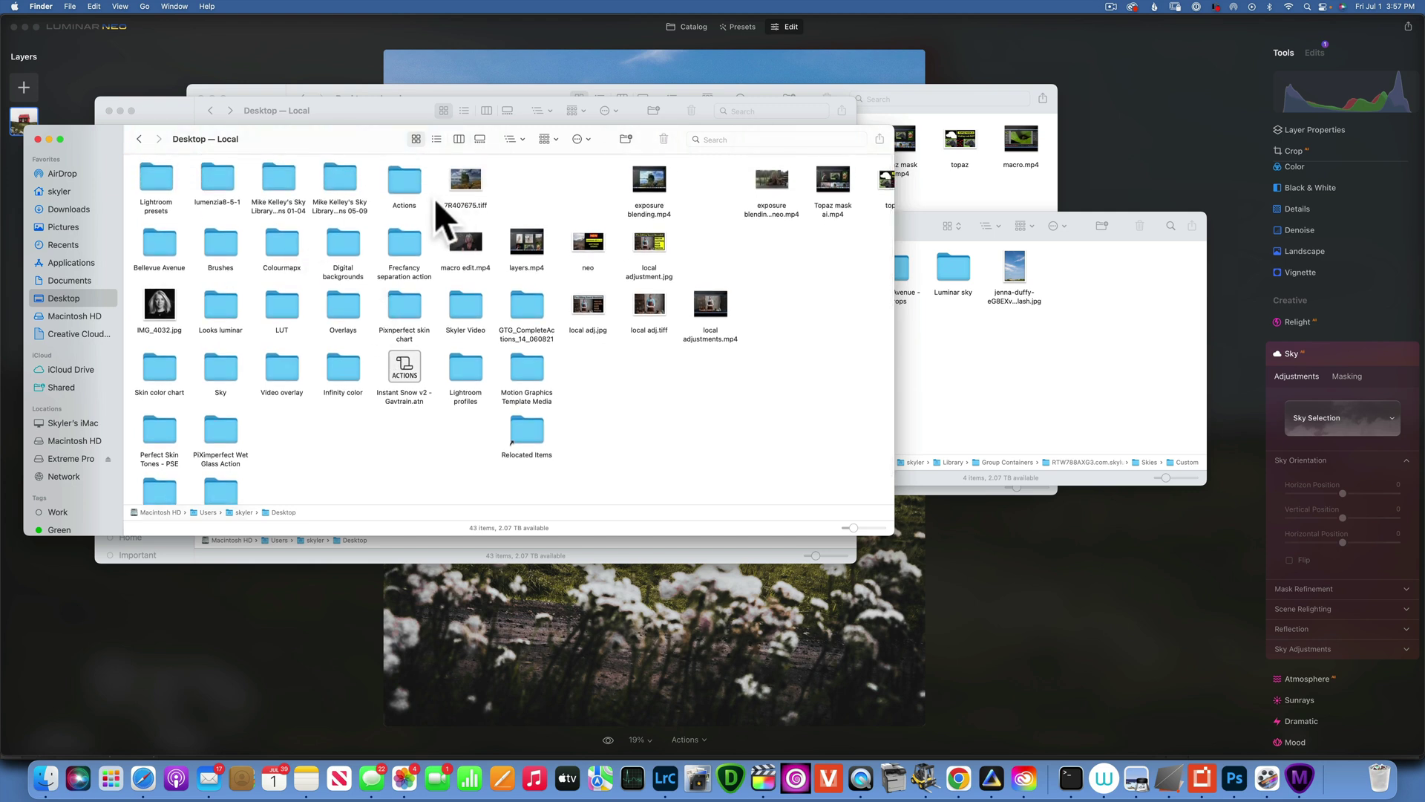
pyautogui.scroll(-1, 328, 304)
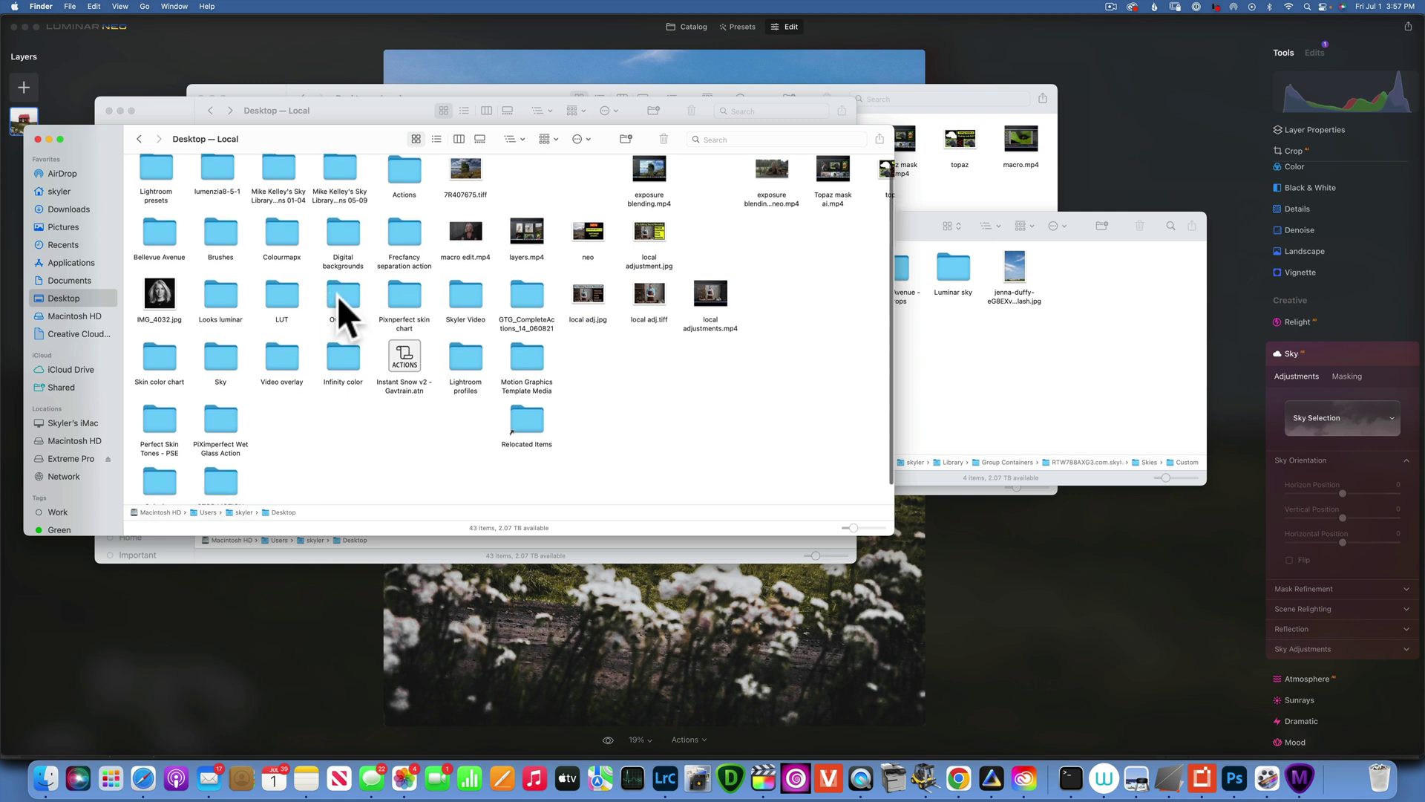
pyautogui.doubleClick(337, 297)
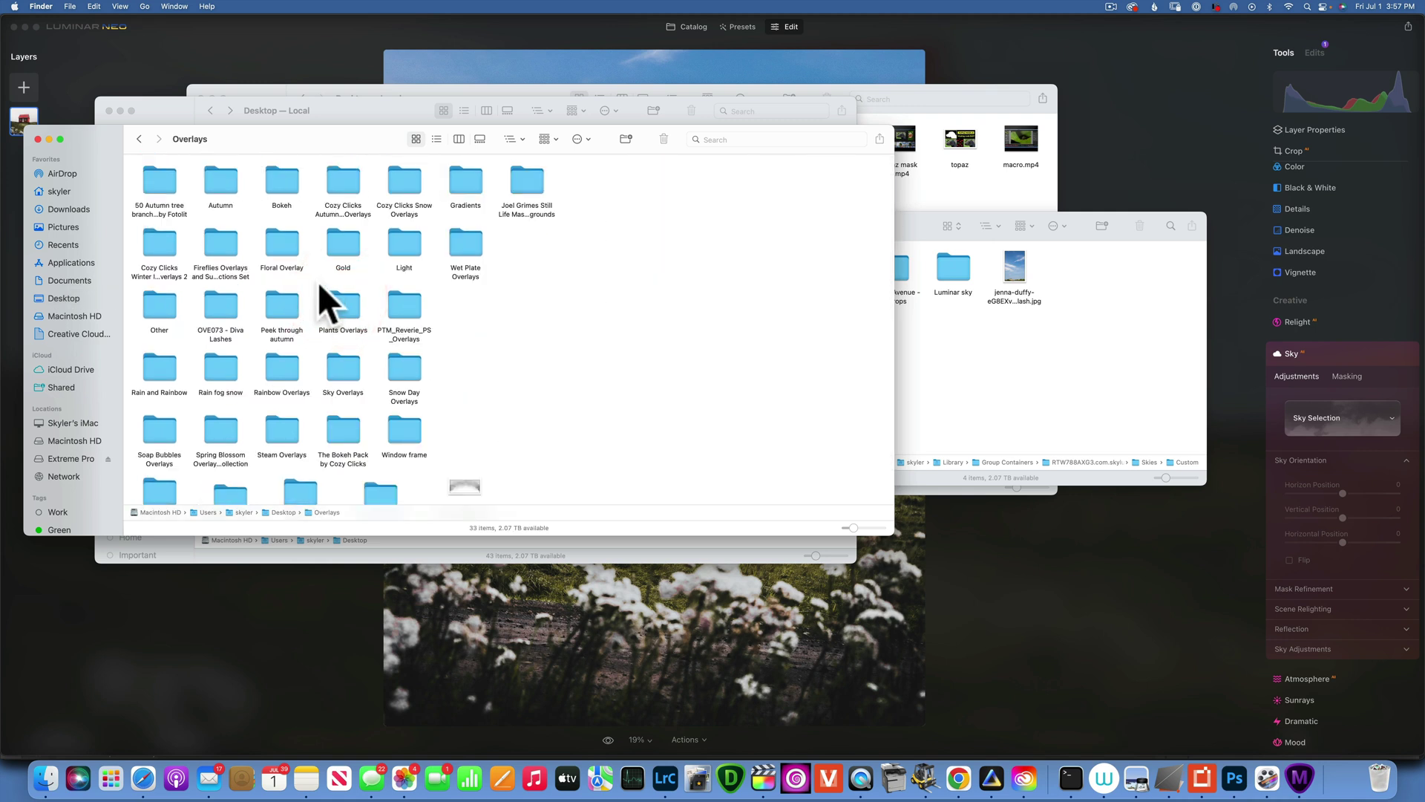
pyautogui.scroll(-3, 320, 286)
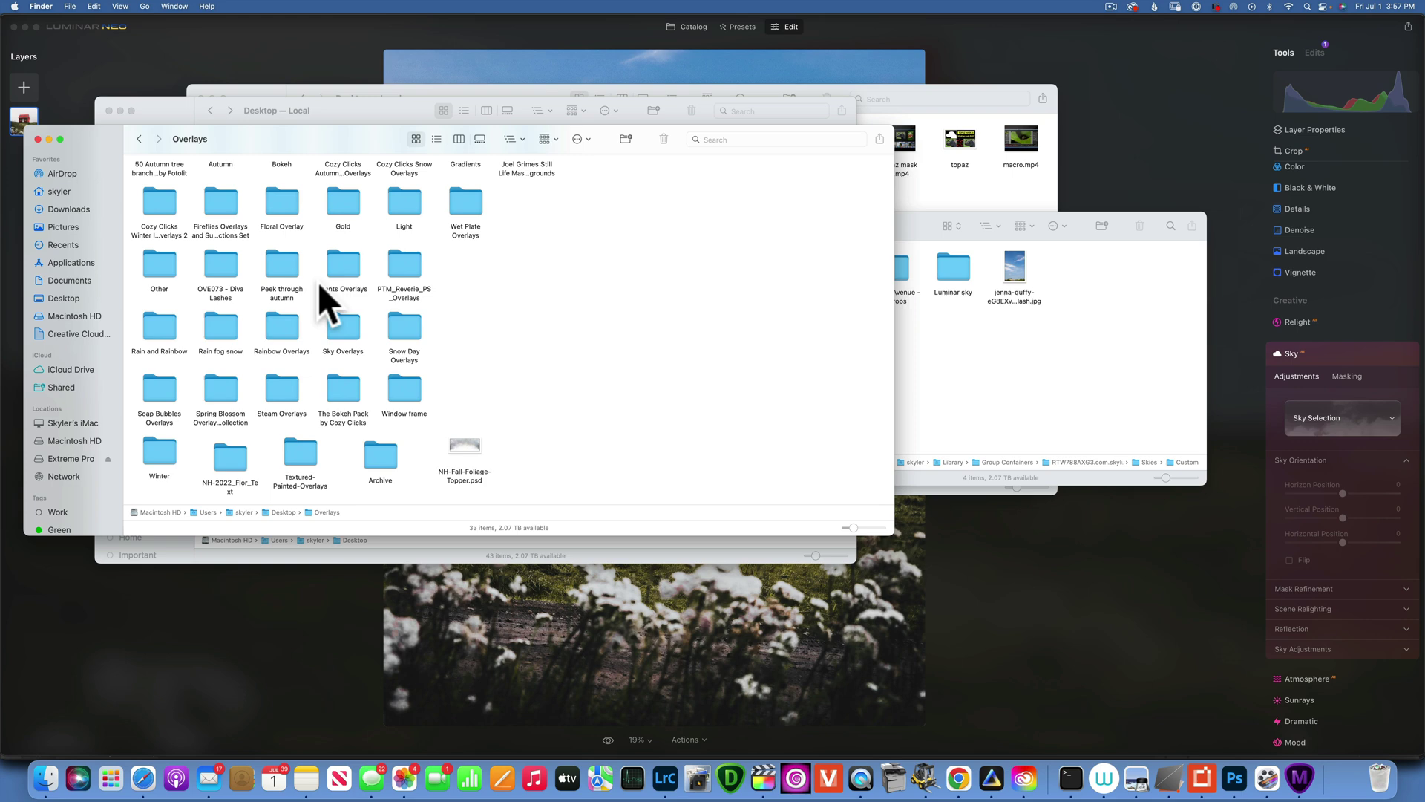
pyautogui.doubleClick(344, 326)
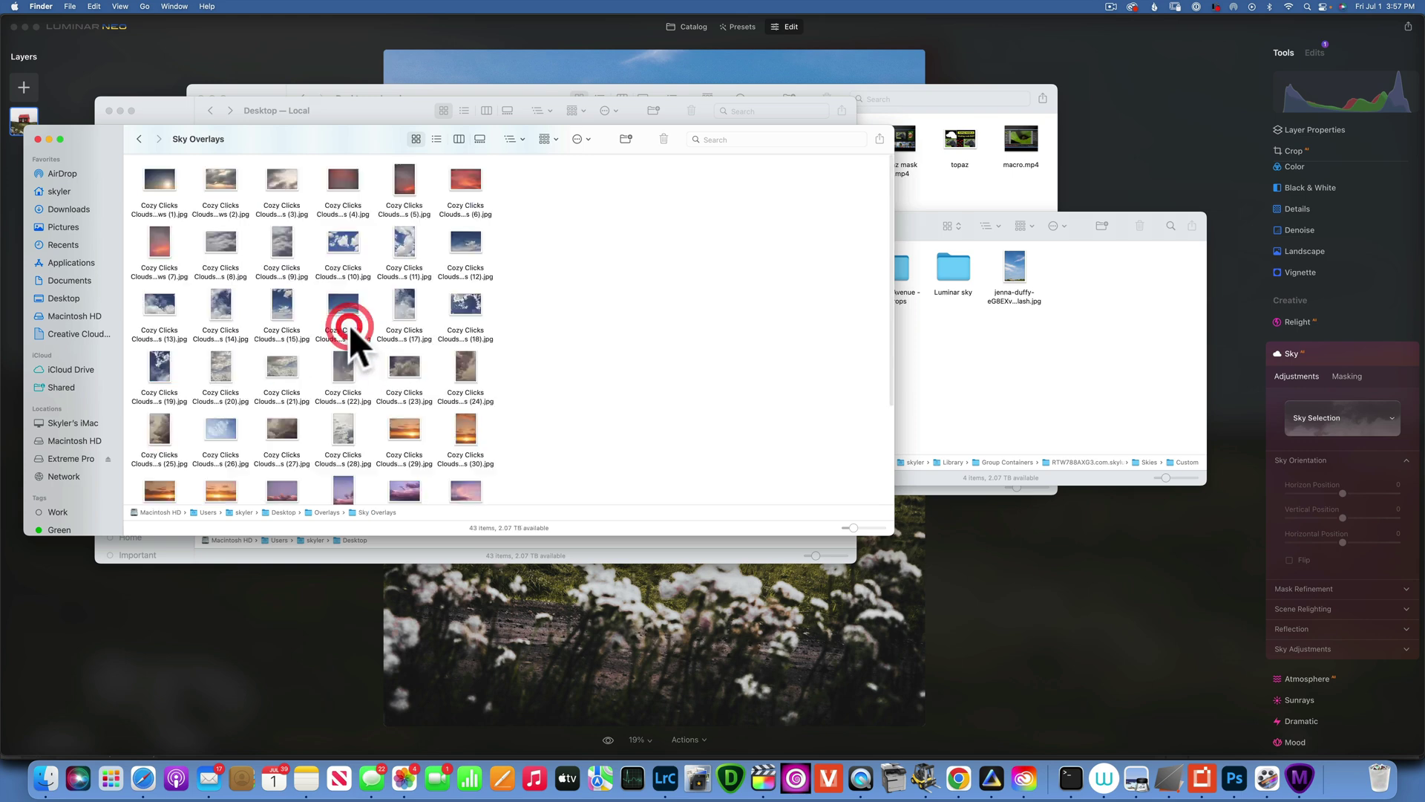
# Place the Custom skies window on the right and select the Sky Overlays folder.
pyautogui.click(138, 139)
pyautogui.click(929, 229)
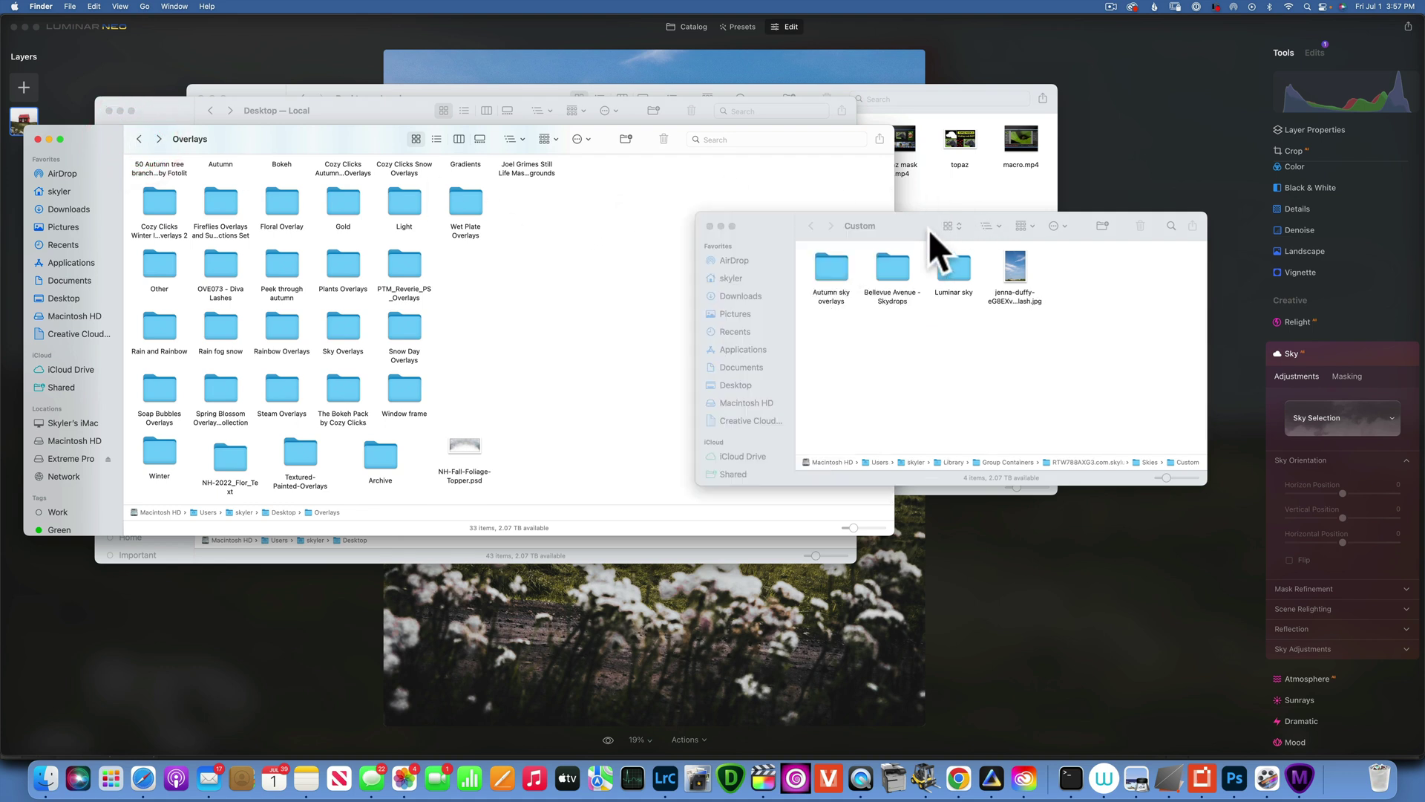
pyautogui.moveTo(928, 230); pyautogui.dragTo(1094, 208)
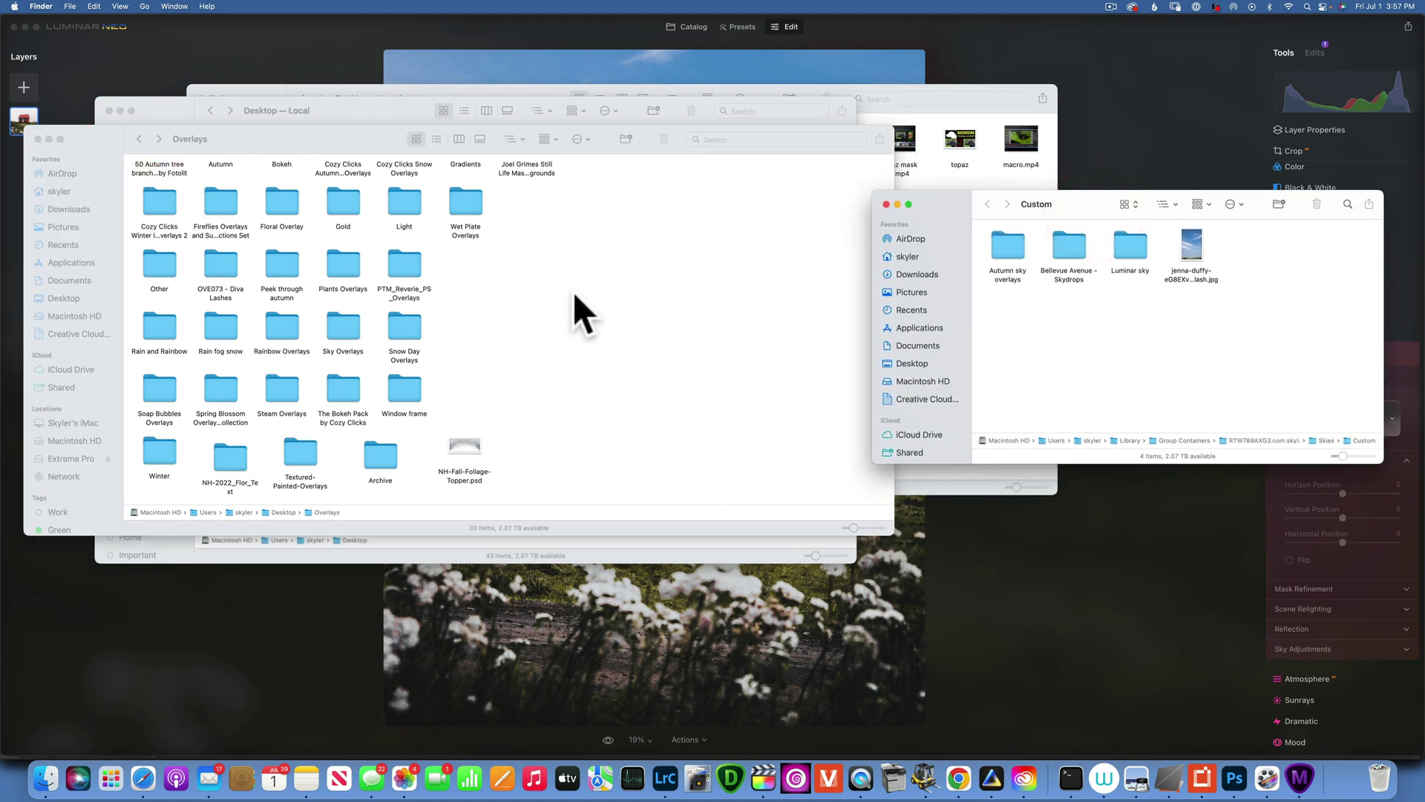
pyautogui.click(345, 327)
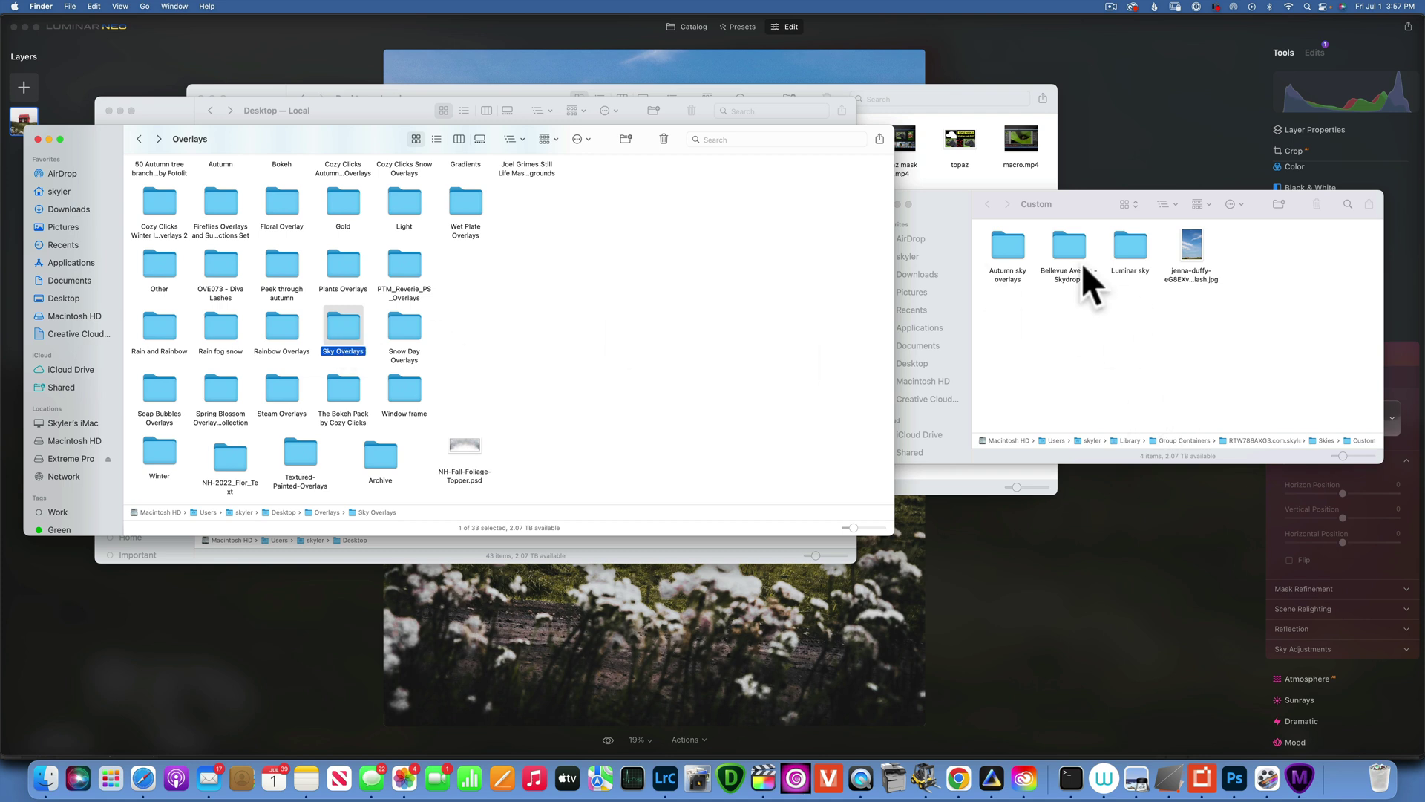
pyautogui.moveTo(1091, 202); pyautogui.dragTo(1138, 186)
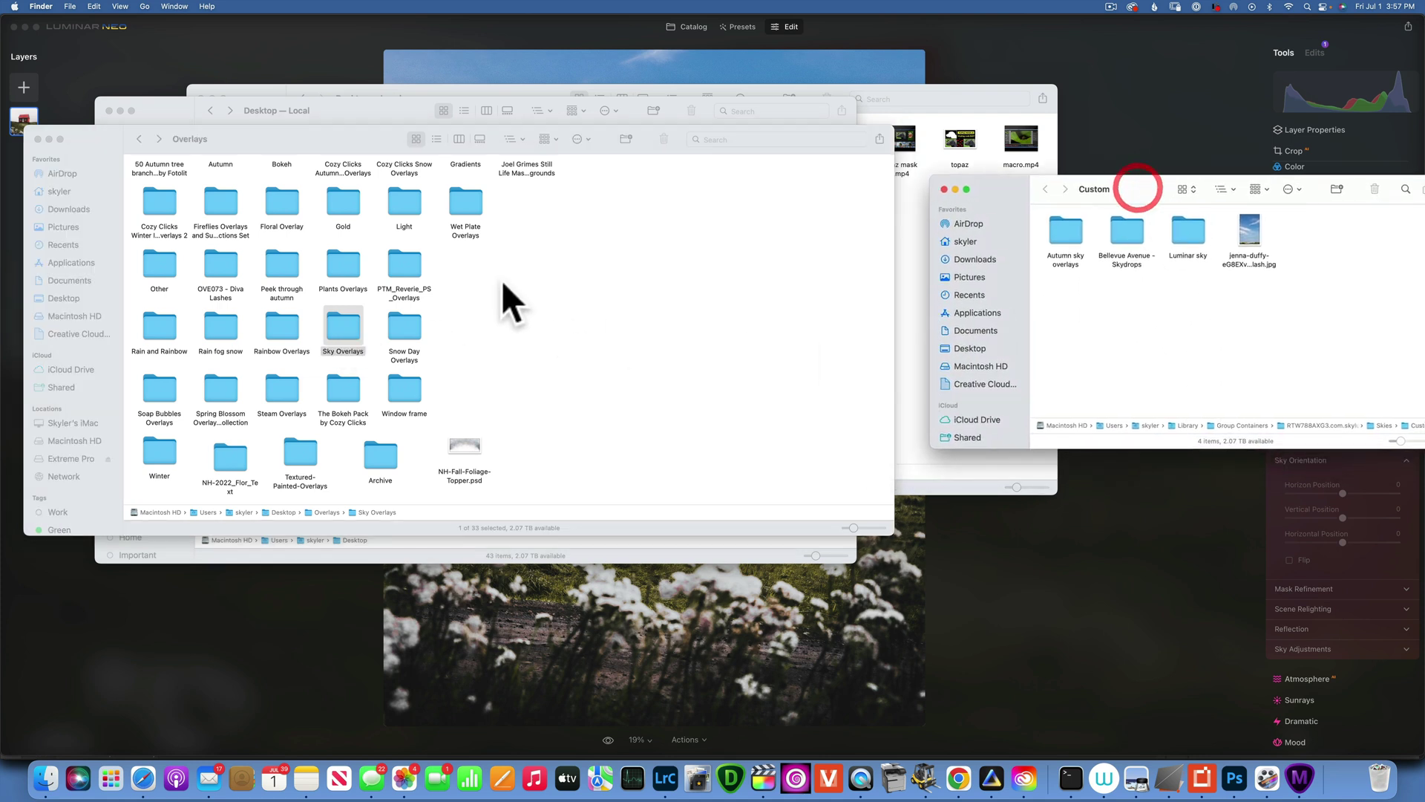
# Copy Sky Overlays, paste it into the Custom skies folder, and open it to show 43 cloud images.
pyautogui.rightClick(350, 323)
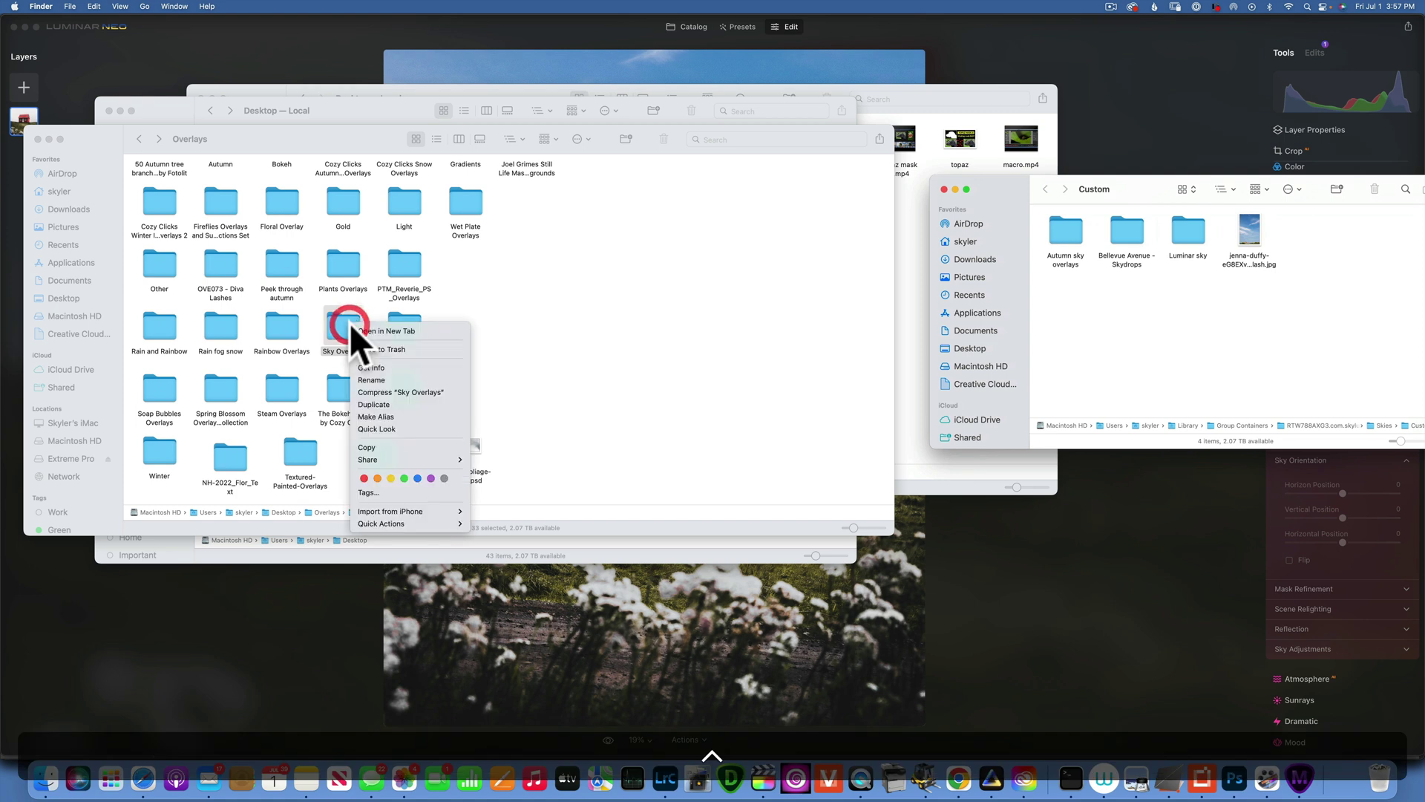
pyautogui.click(390, 450)
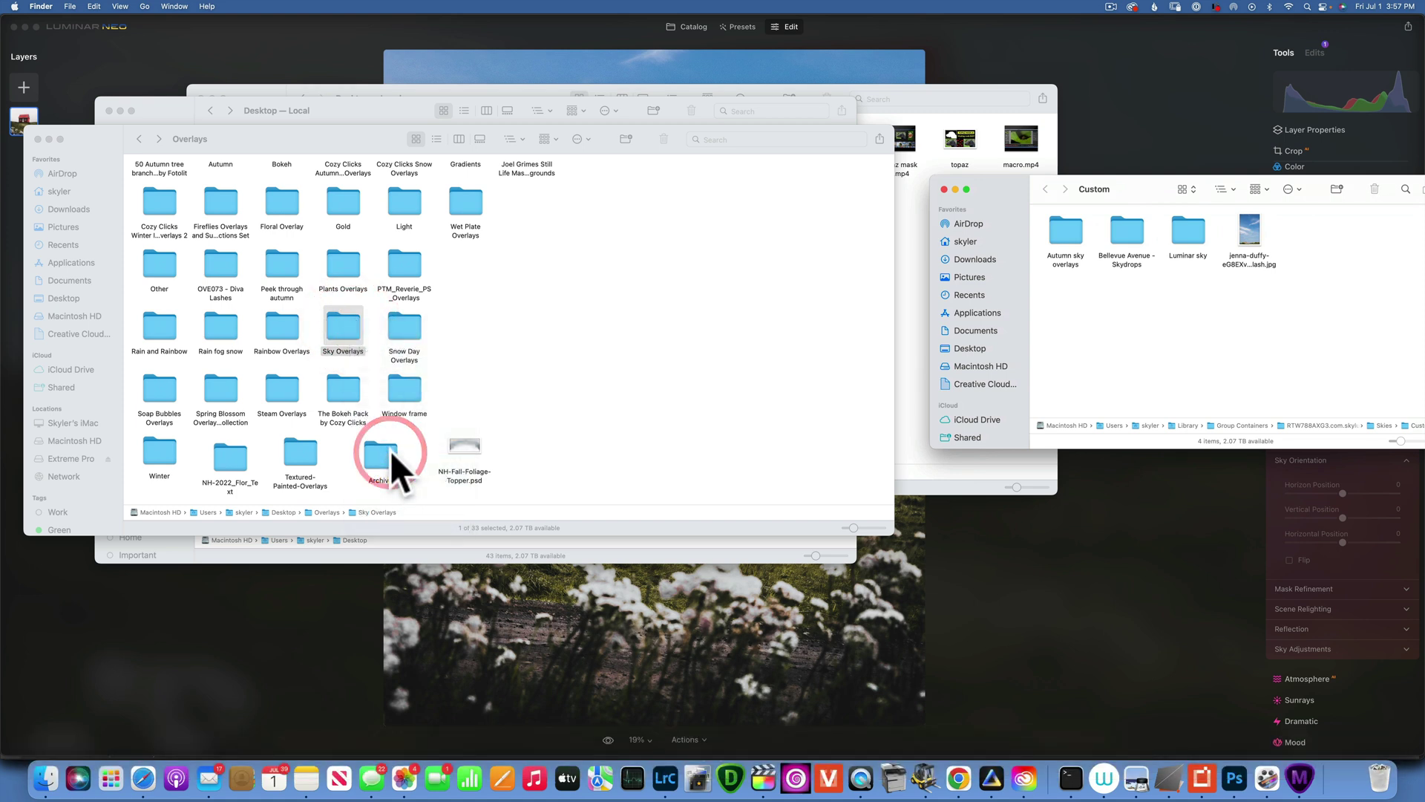
pyautogui.click(1076, 305)
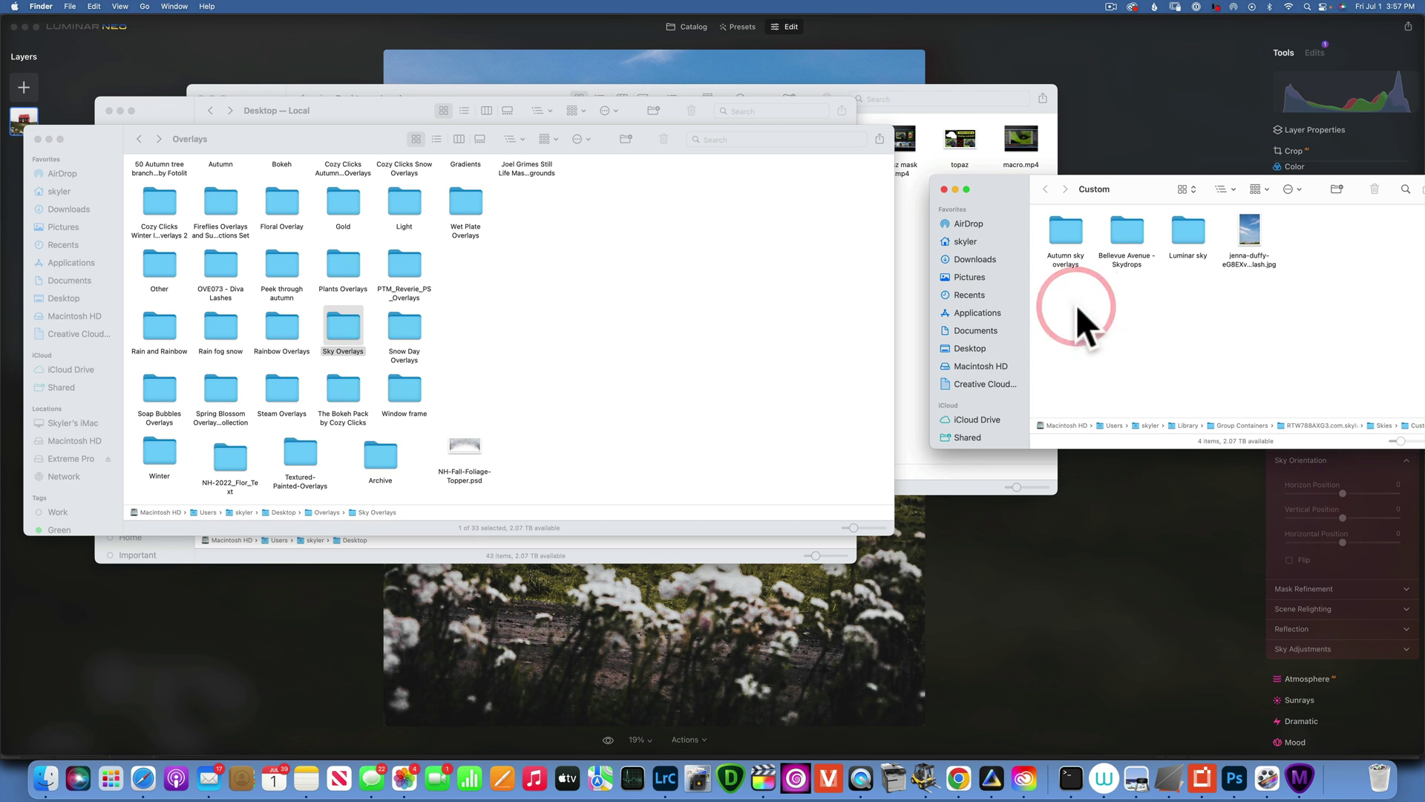
pyautogui.rightClick(1076, 304)
pyautogui.moveTo(1110, 387)
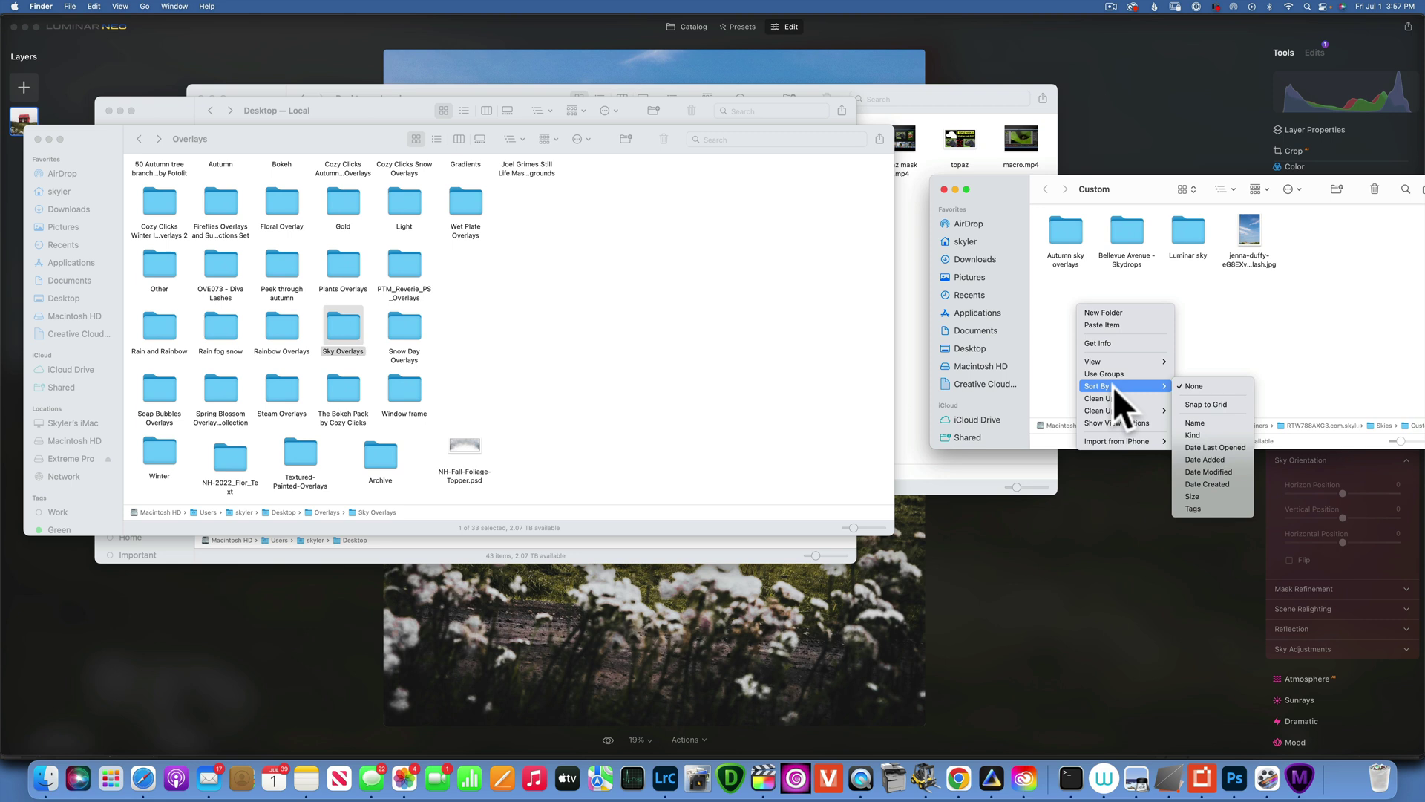
pyautogui.click(1124, 323)
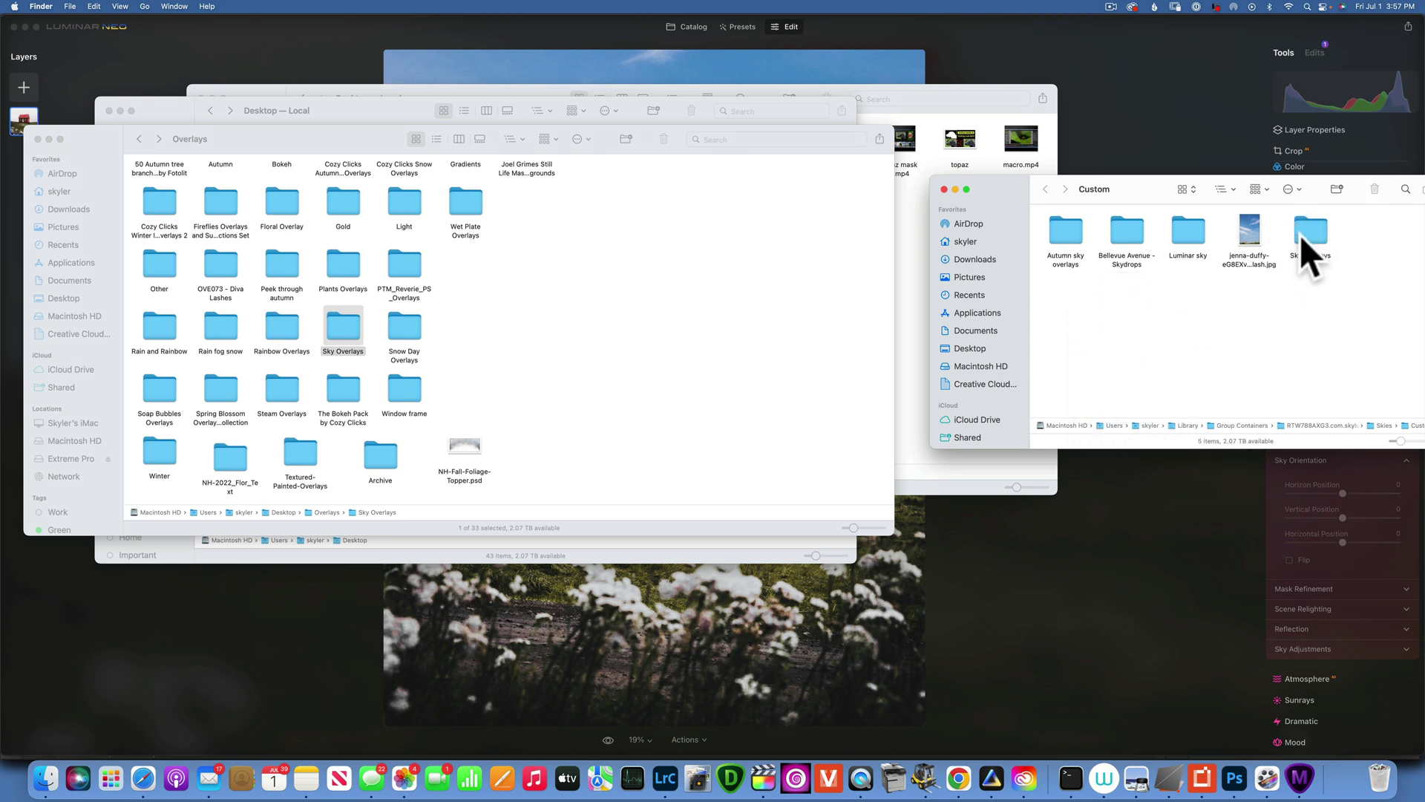
pyautogui.doubleClick(1307, 233)
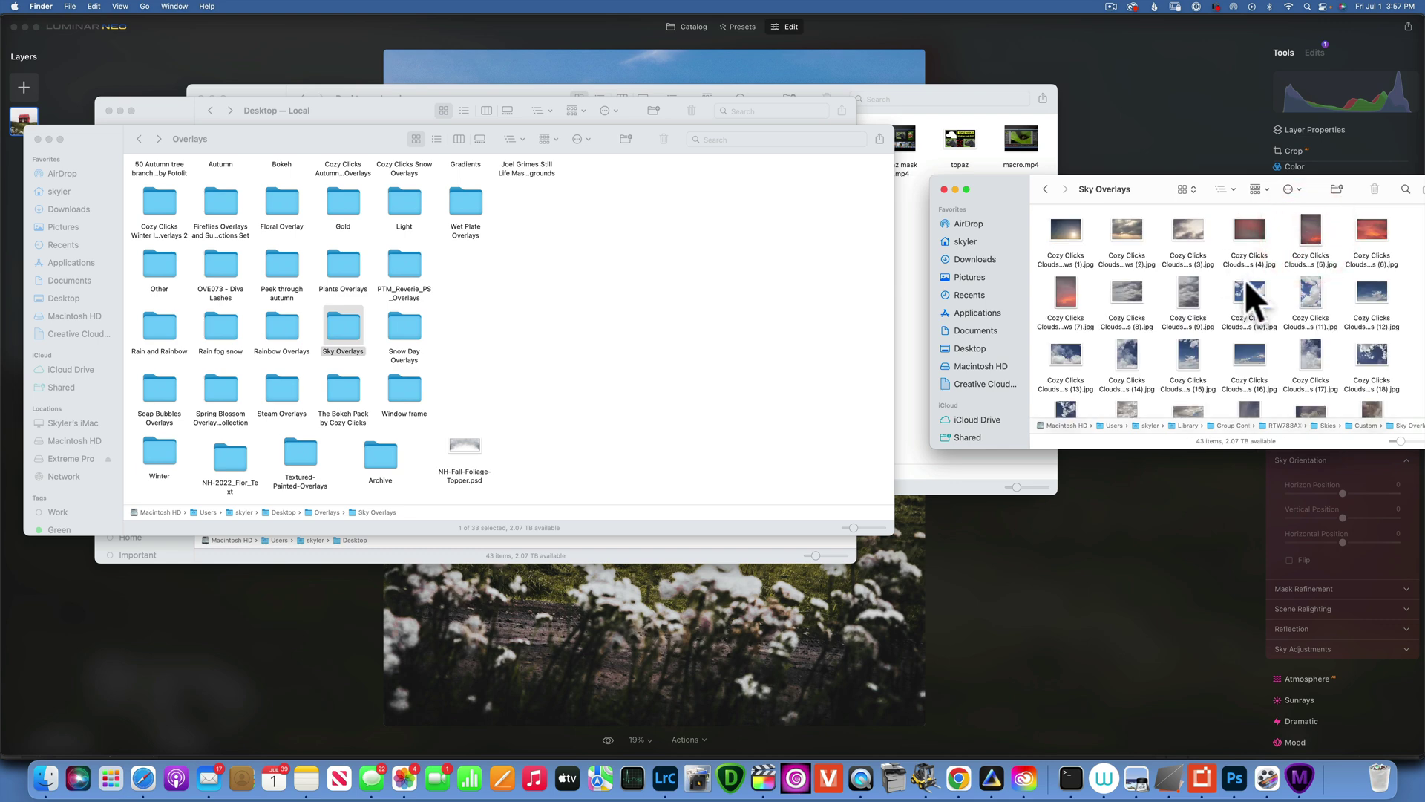
pyautogui.scroll(1, 1245, 279)
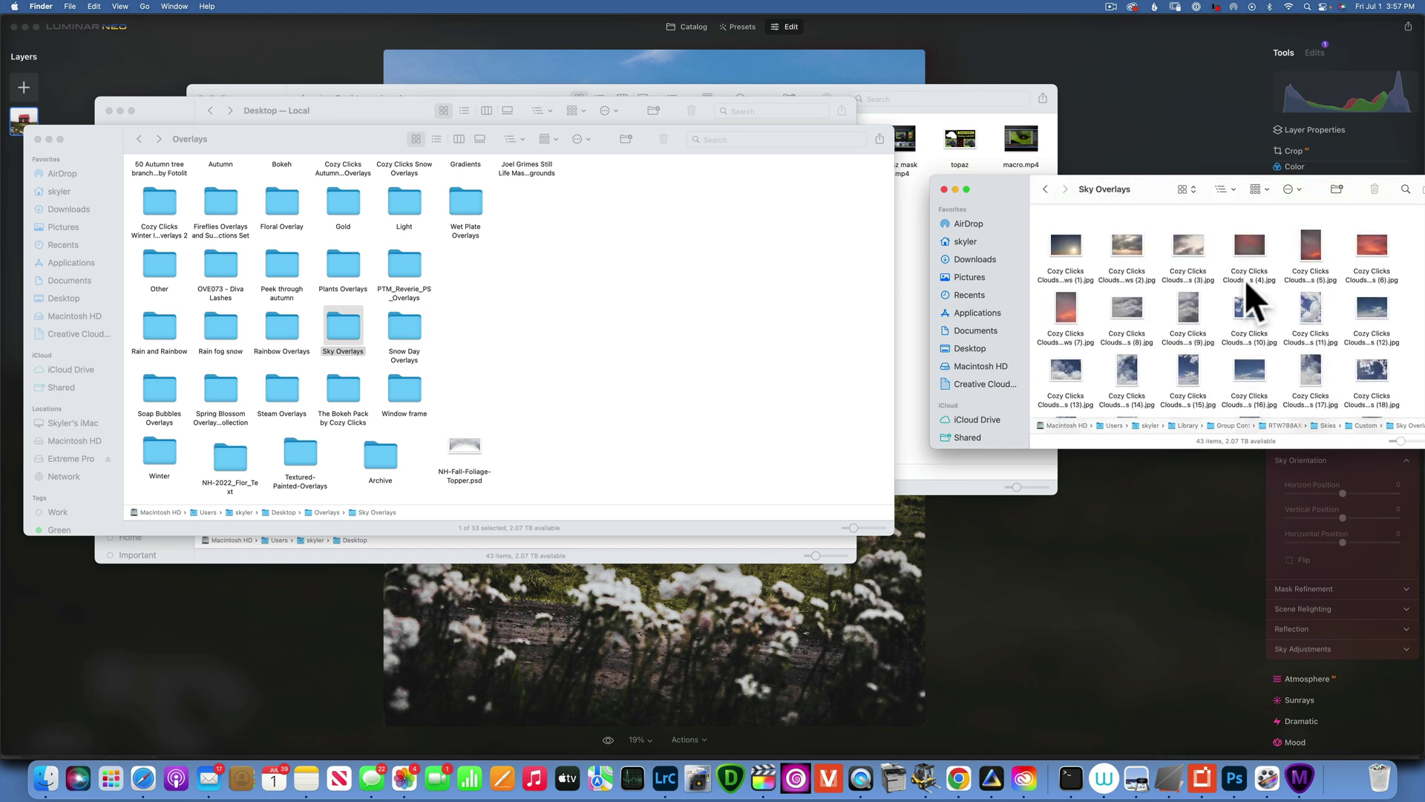
# Pick the Sky Overlays category, try a pink sky, then apply the golden cloudy sky.
pyautogui.click(1187, 520)
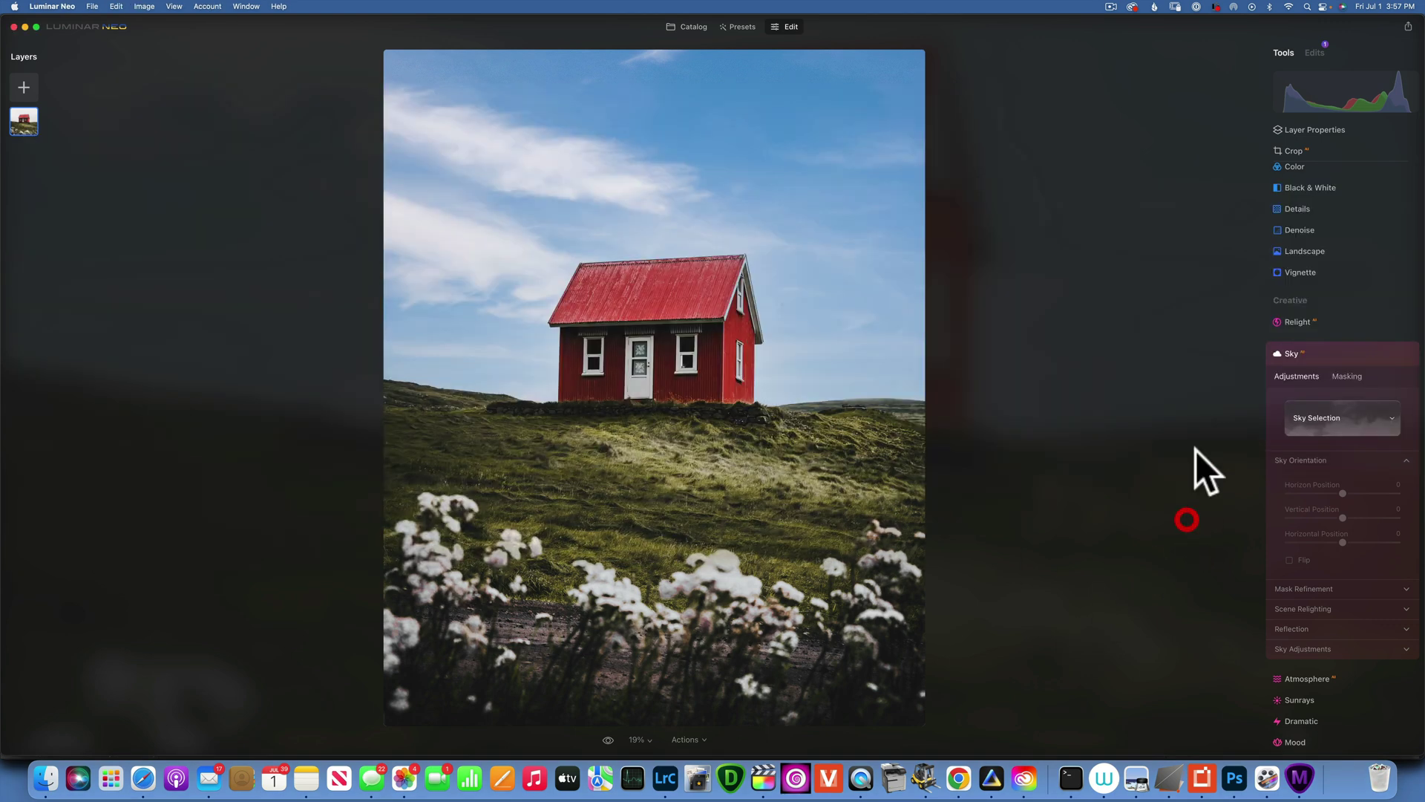
pyautogui.click(1357, 420)
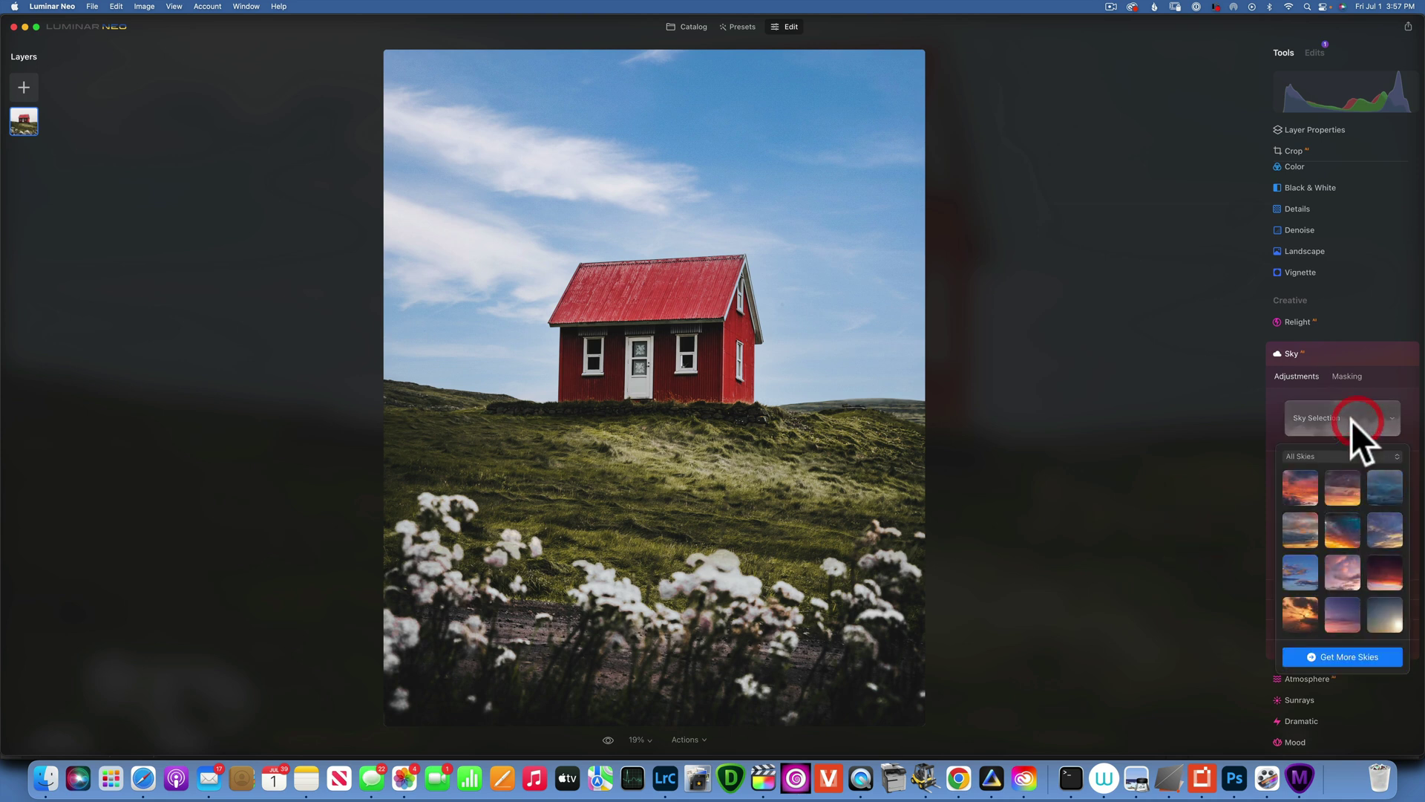
pyautogui.click(1336, 455)
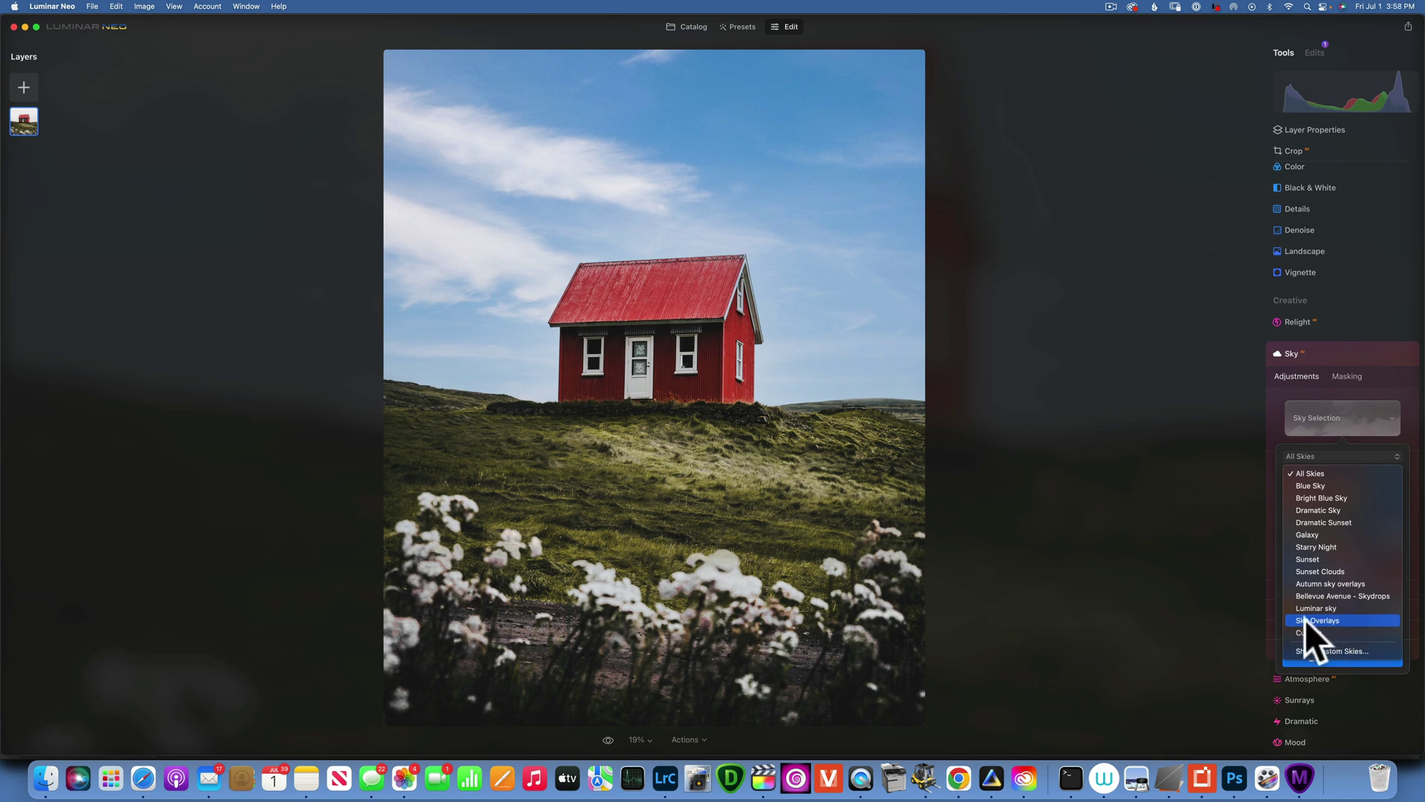
pyautogui.click(1333, 619)
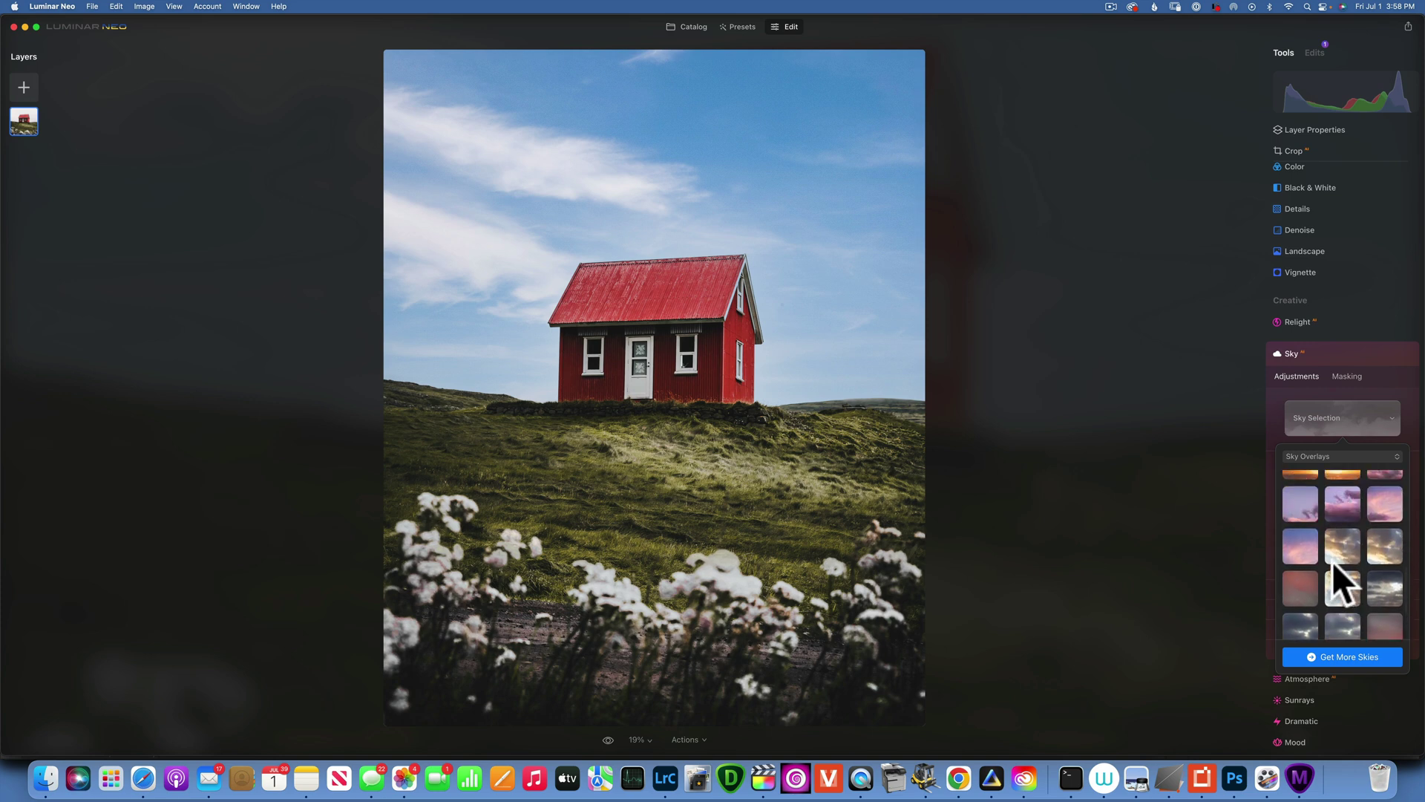
pyautogui.click(1304, 551)
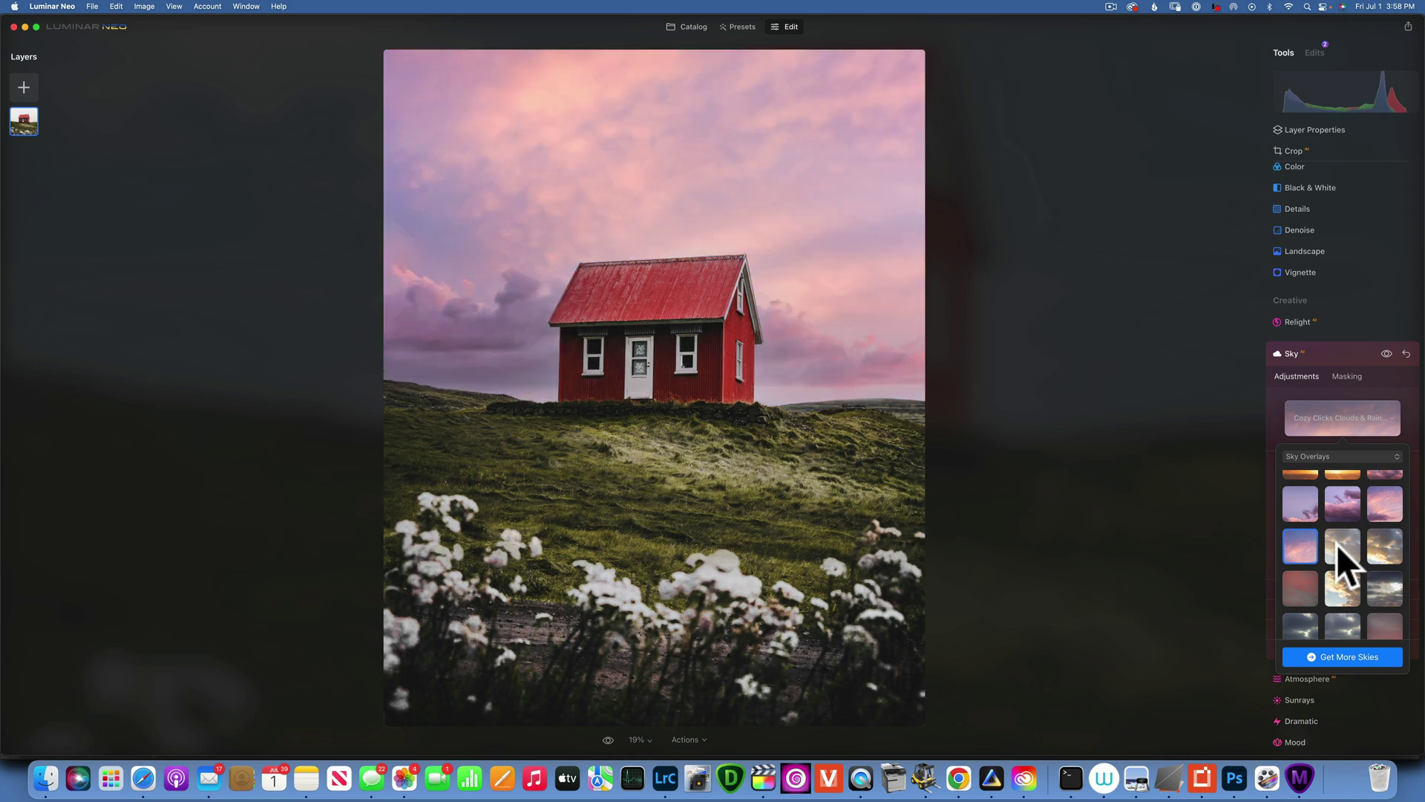
pyautogui.click(1343, 546)
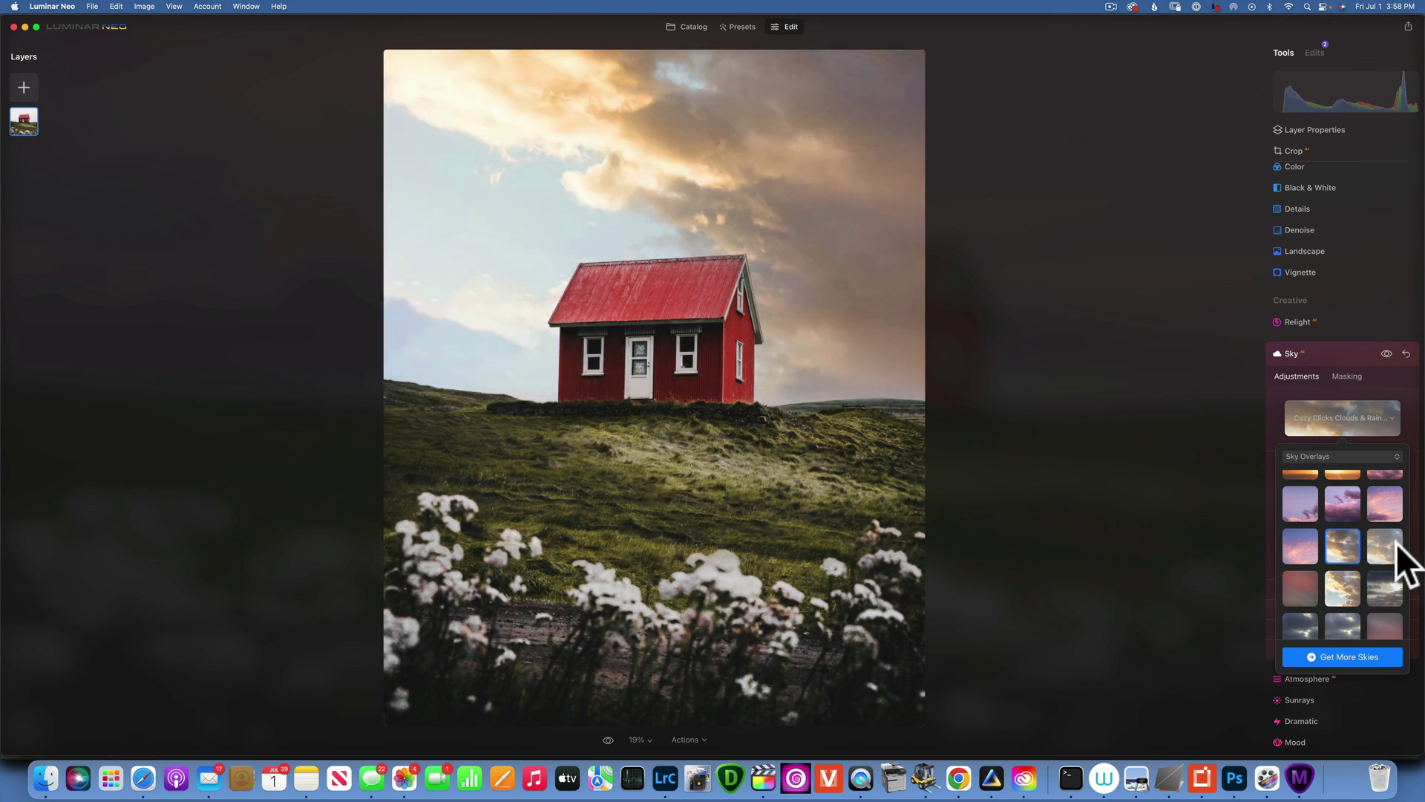
pyautogui.scroll(10, 1396, 544)
# Preview the sunset, blue-with-white-clouds and grey-blue overlay skies, keeping the blue sky with white clouds.
pyautogui.click(1311, 487)
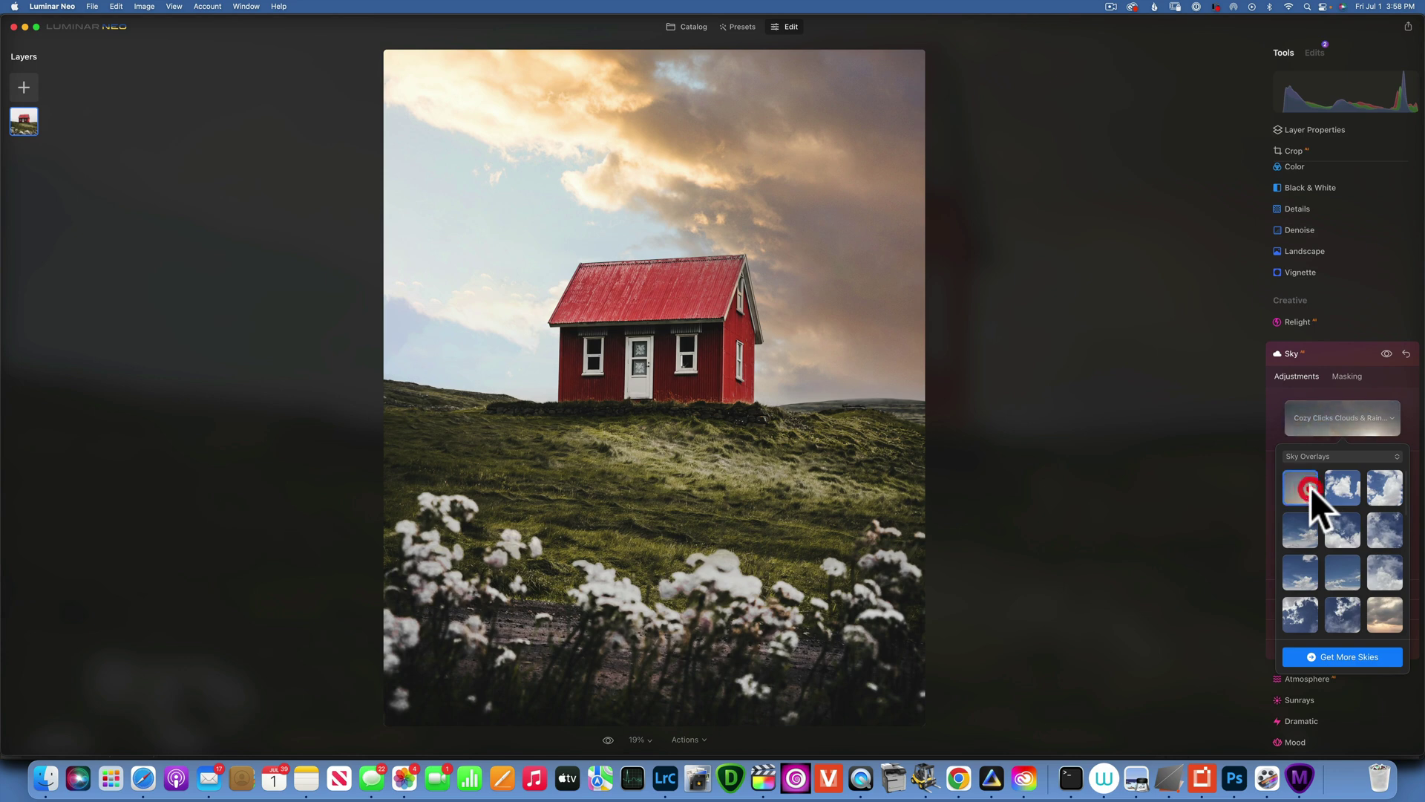
pyautogui.click(1340, 483)
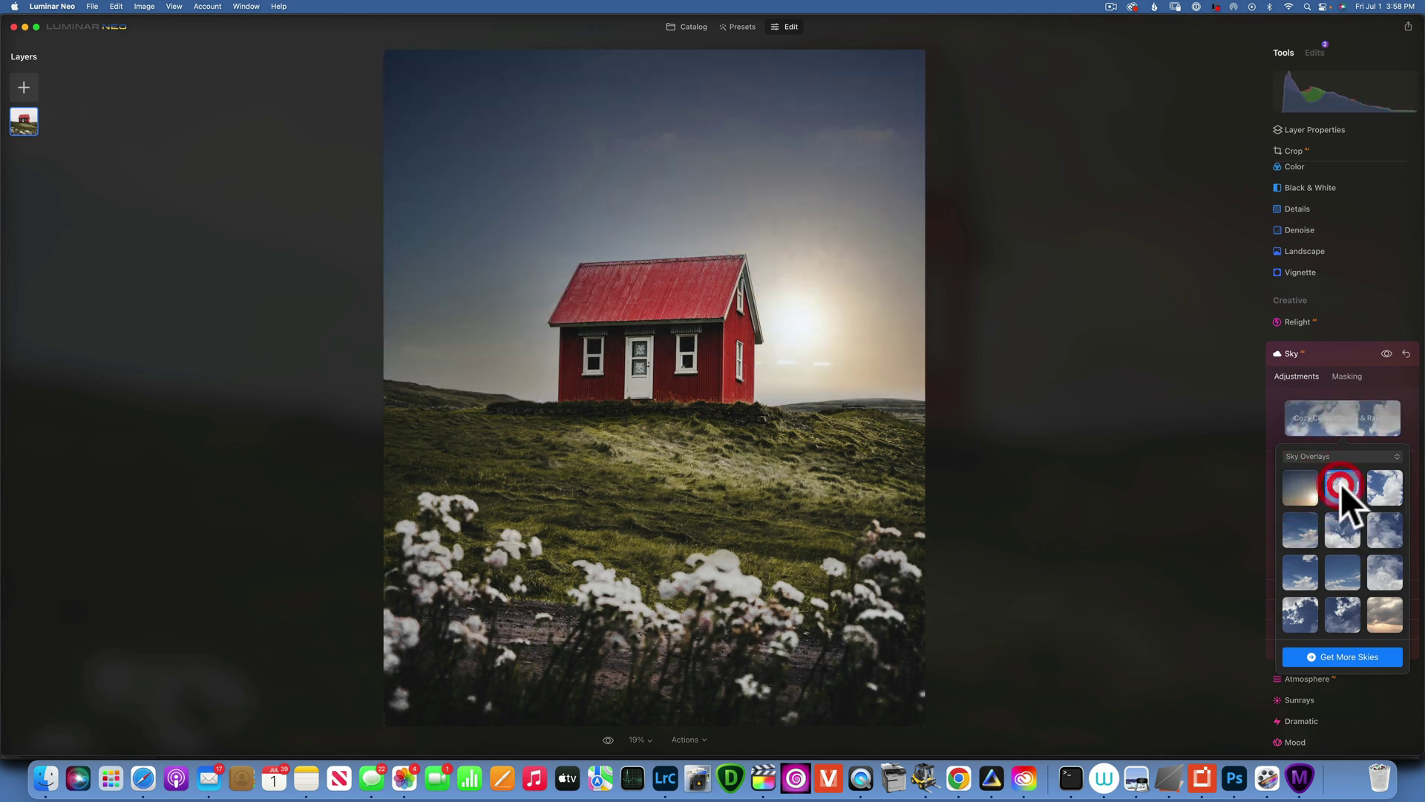
pyautogui.click(1344, 530)
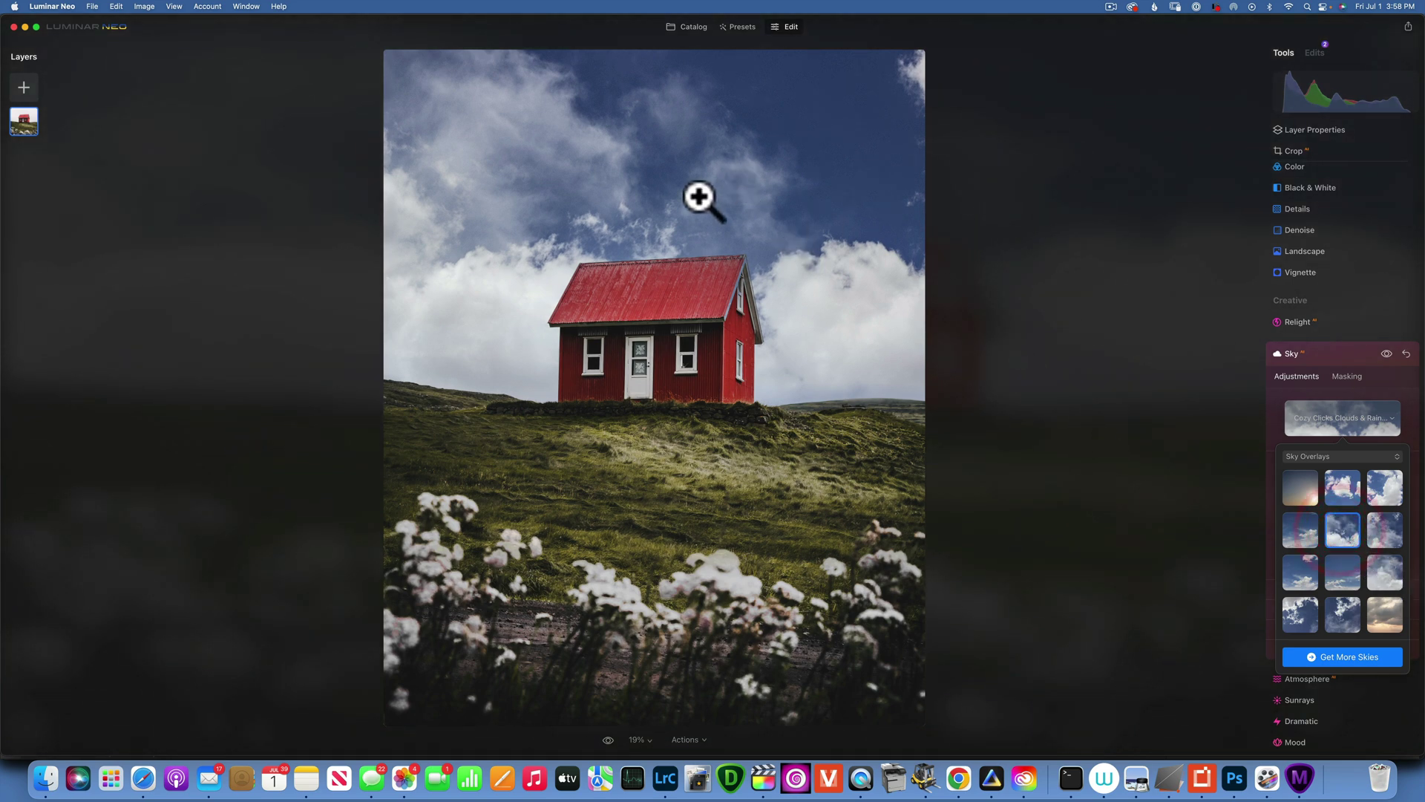
pyautogui.click(778, 140)
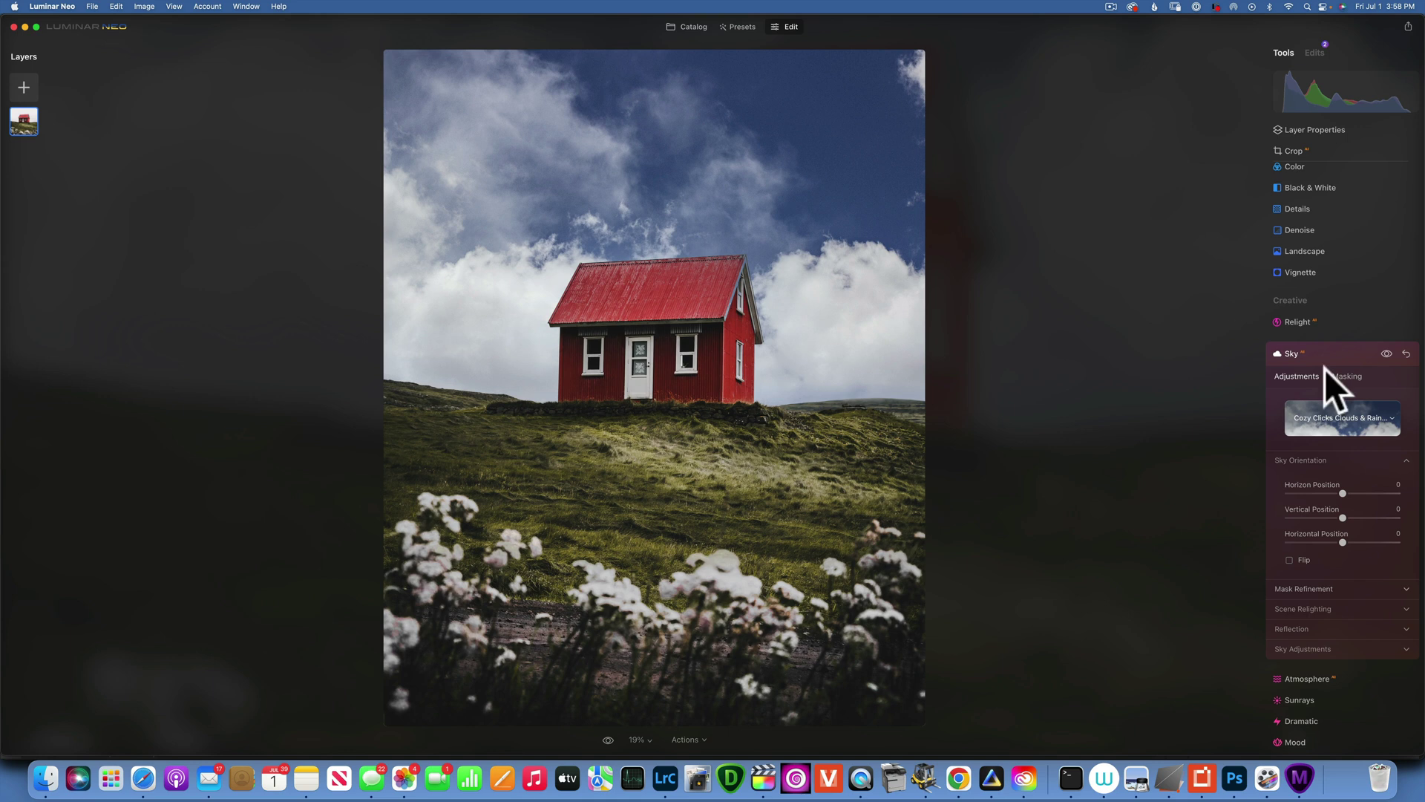
# Switch the sky category to All Skies and preview Blue Sky 4, 5, 7, Bright Blue Sky 1 and Blue Sky 6.
pyautogui.click(1370, 415)
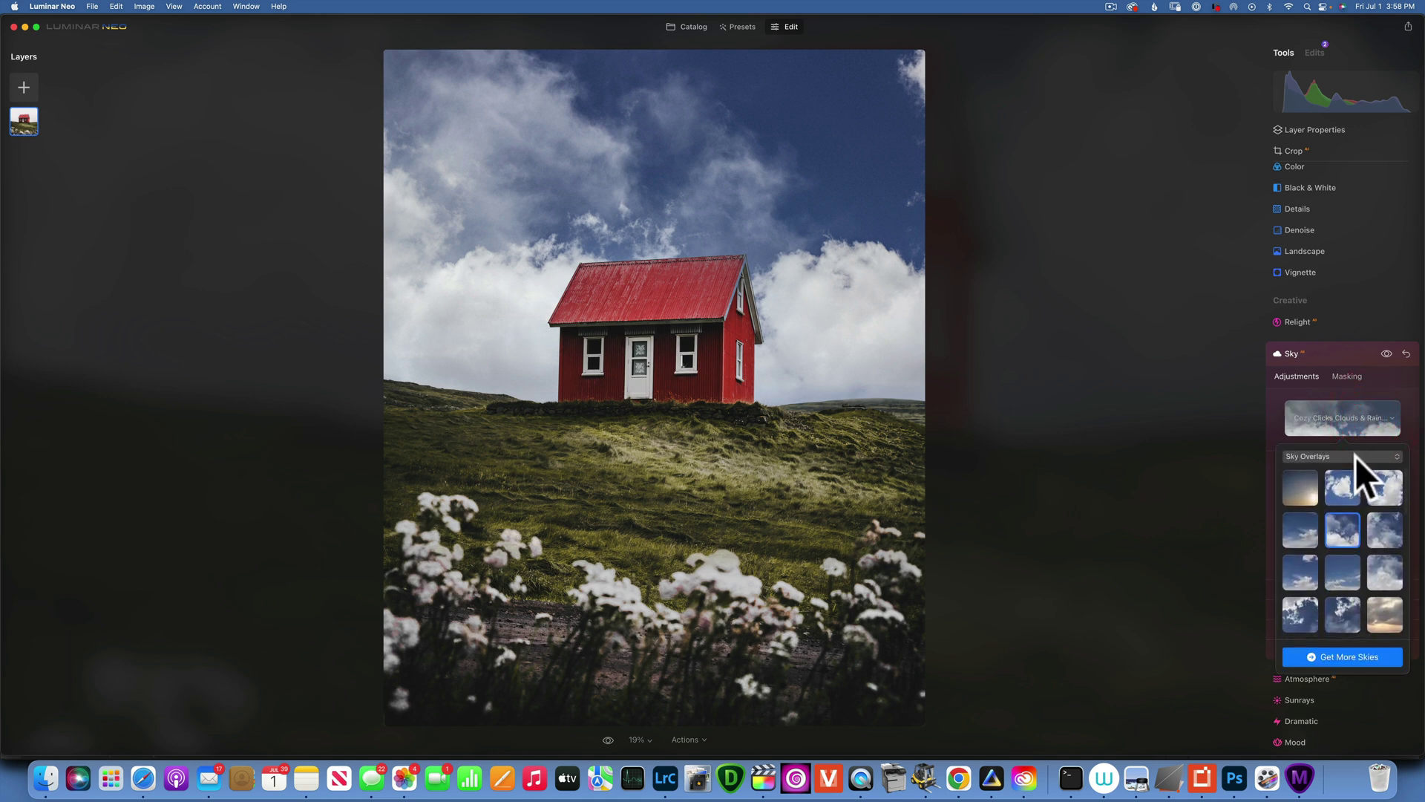
pyautogui.click(1355, 455)
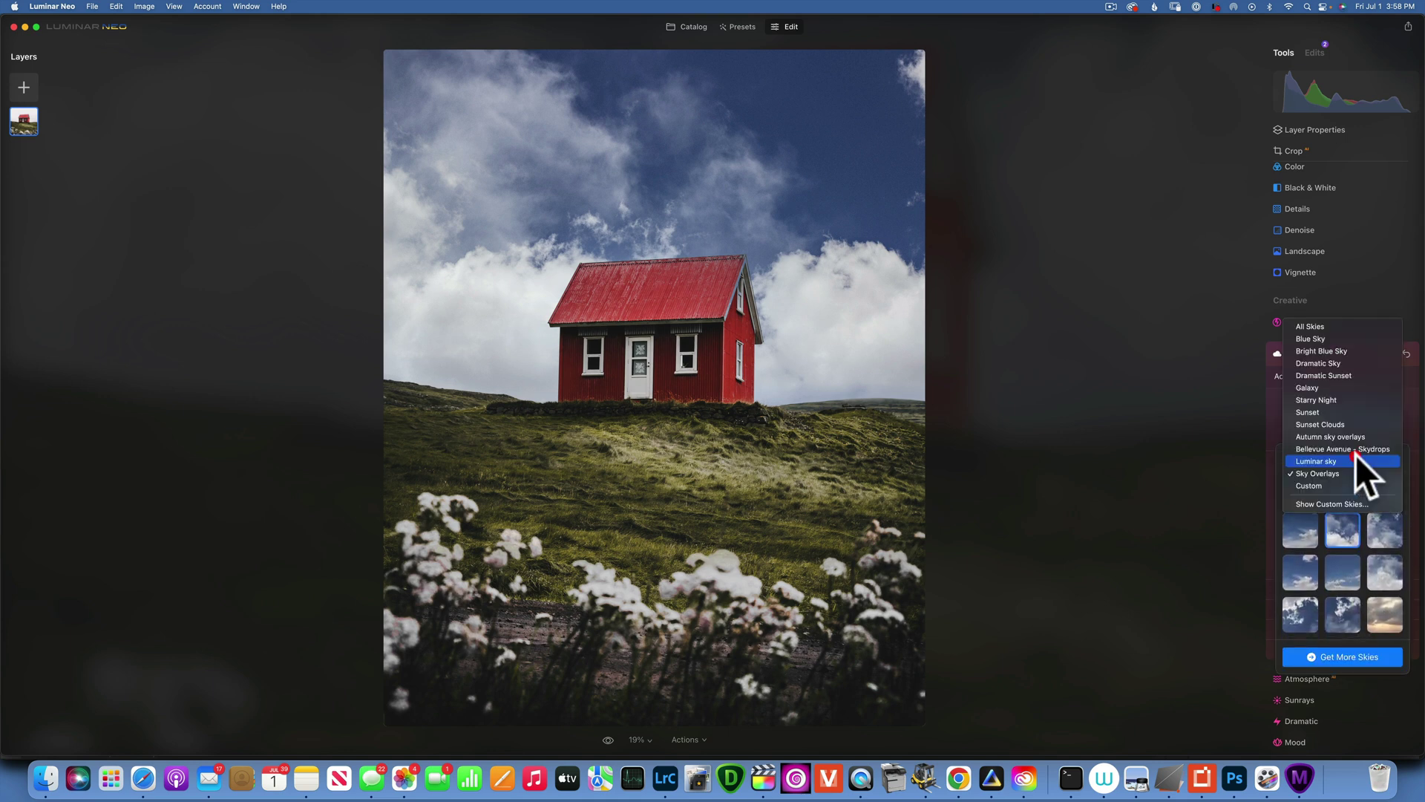
pyautogui.click(1321, 326)
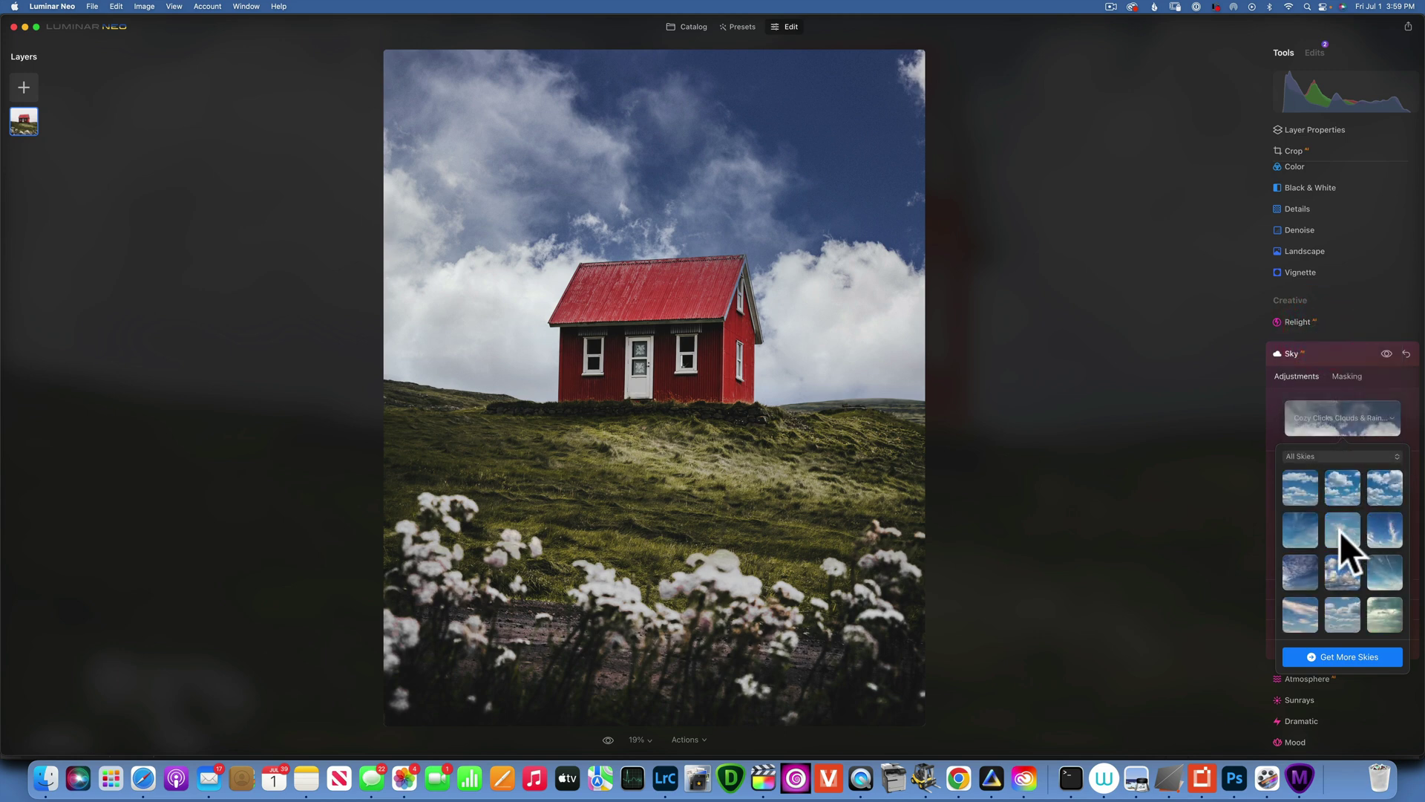
pyautogui.click(1308, 529)
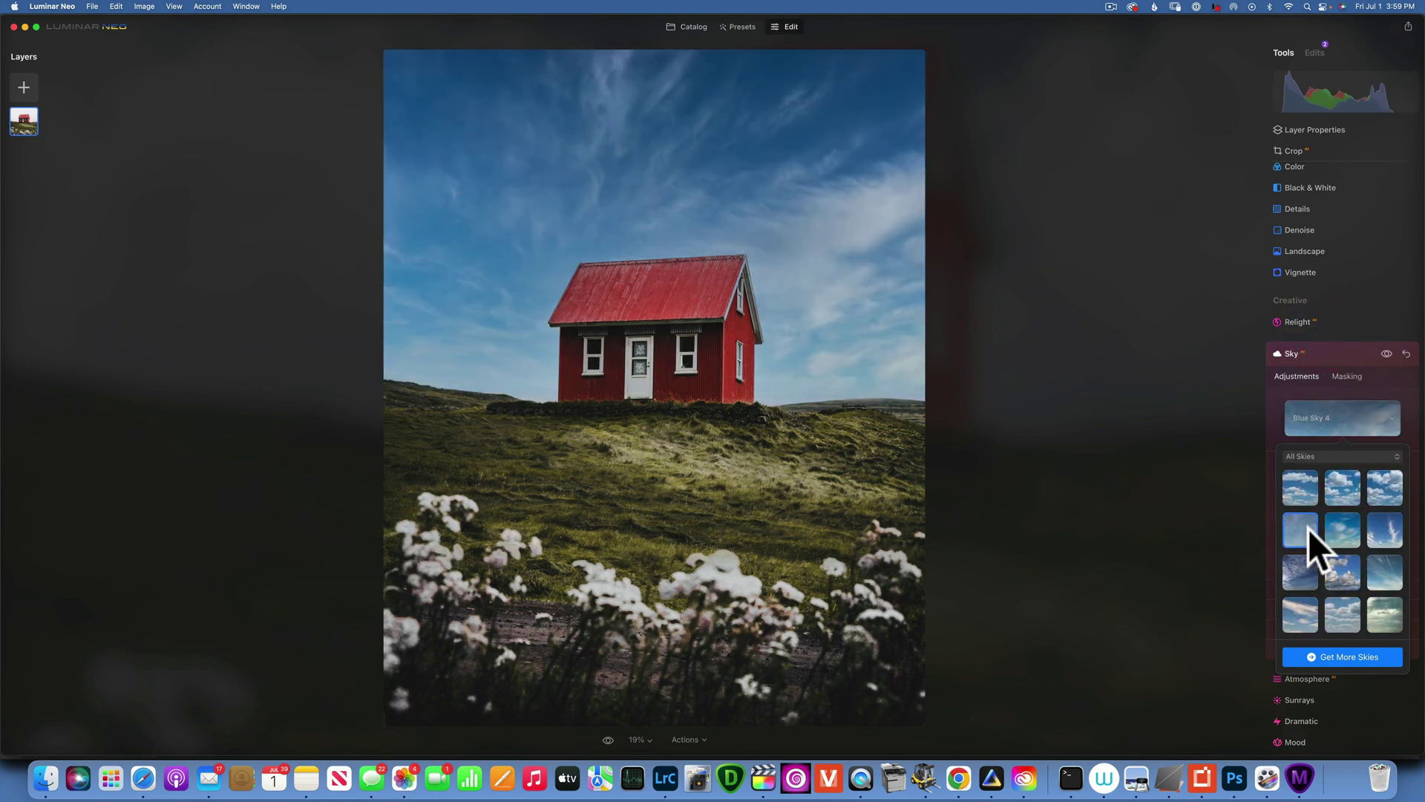
pyautogui.click(1342, 530)
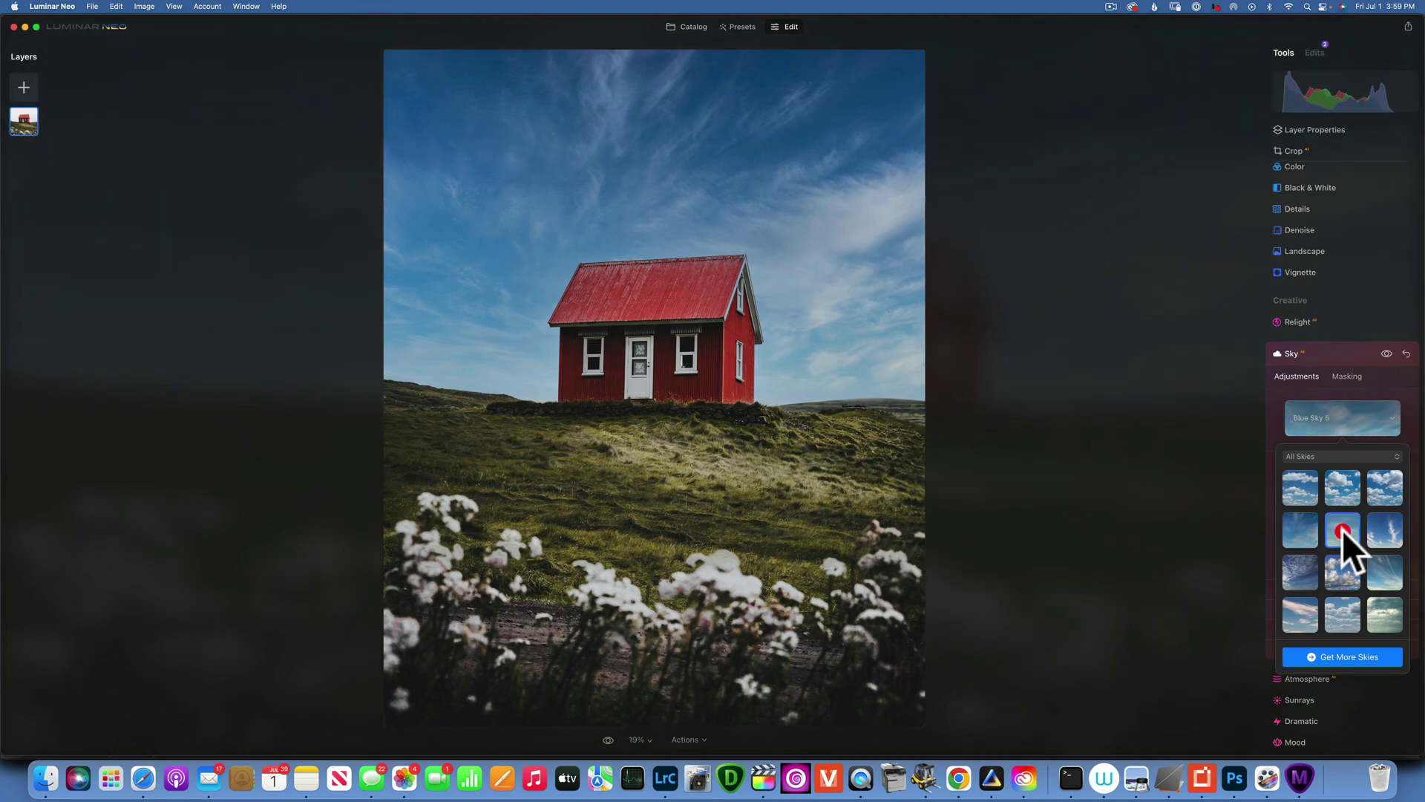
pyautogui.click(1298, 570)
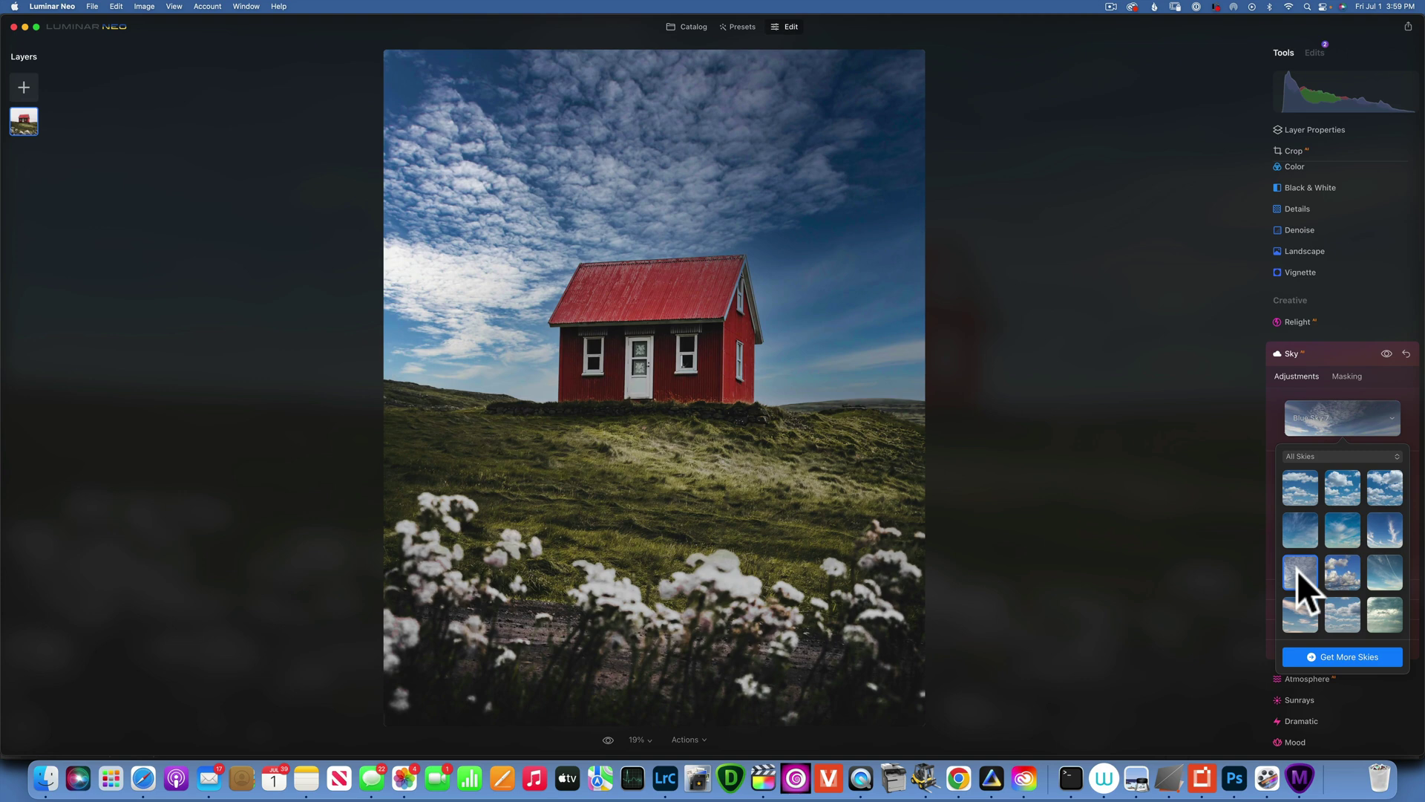
pyautogui.click(1374, 573)
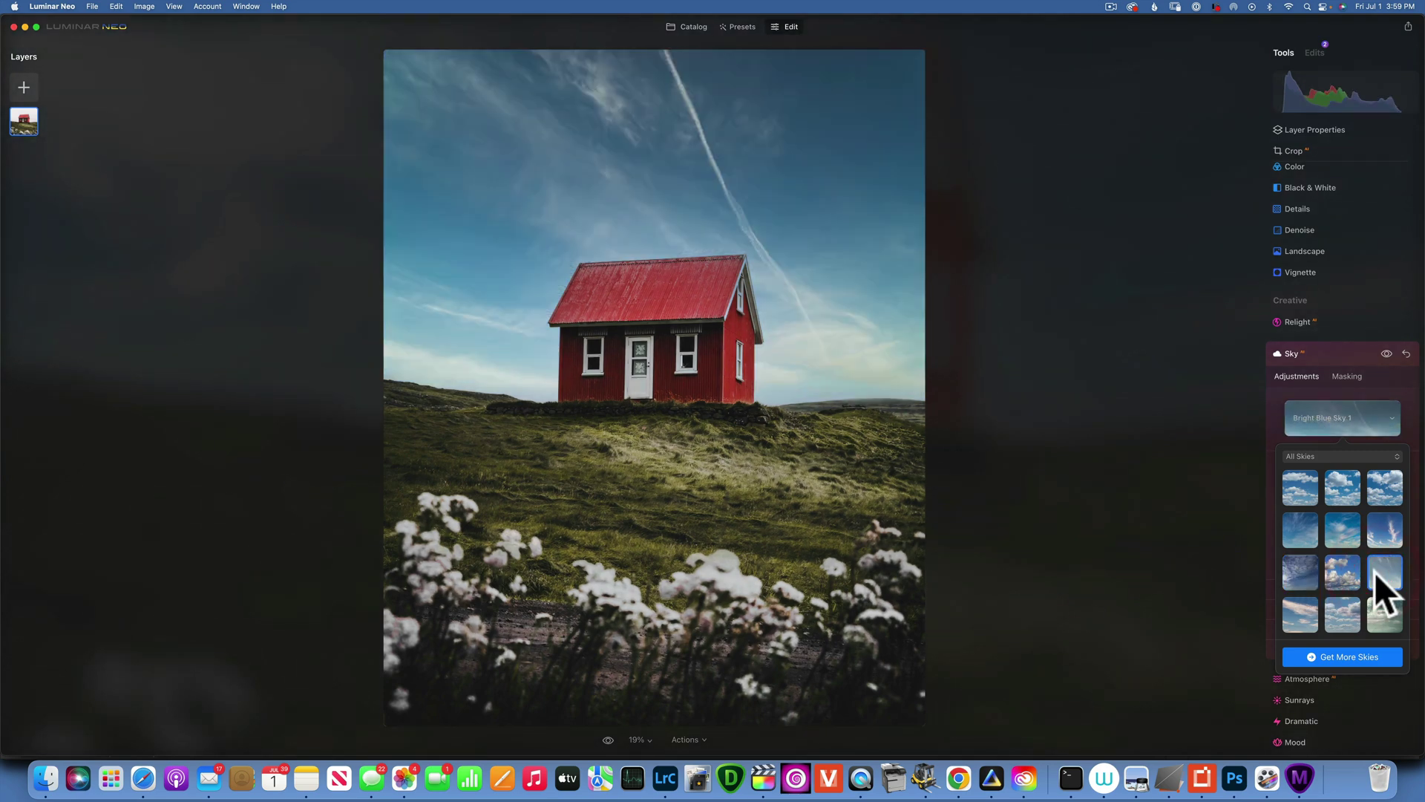
pyautogui.click(1392, 527)
# Preview Dramatic Sky 2, 3 and 5, then apply Dramatic Sunset 2.
pyautogui.scroll(-5, 1388, 554)
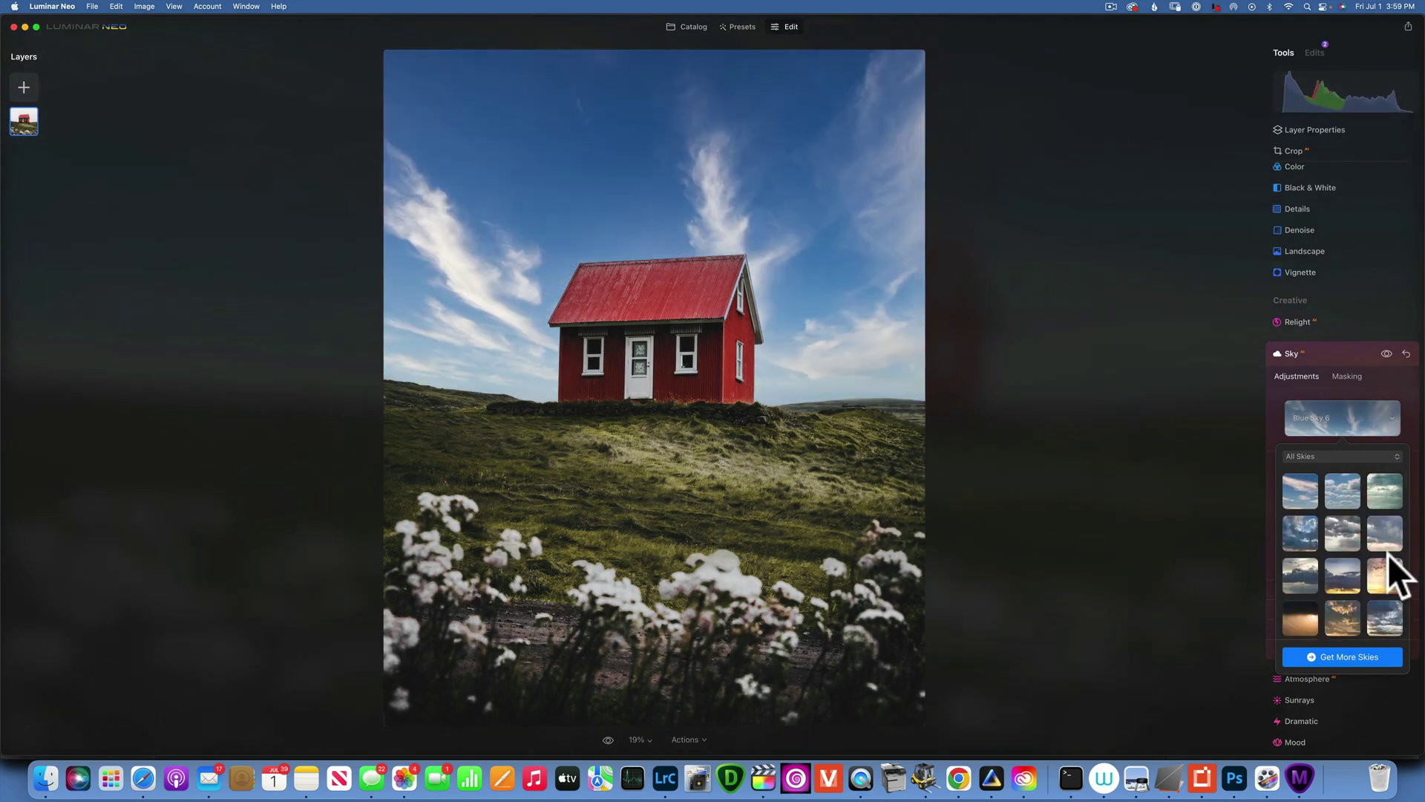
pyautogui.scroll(-1, 1388, 554)
pyautogui.click(1302, 515)
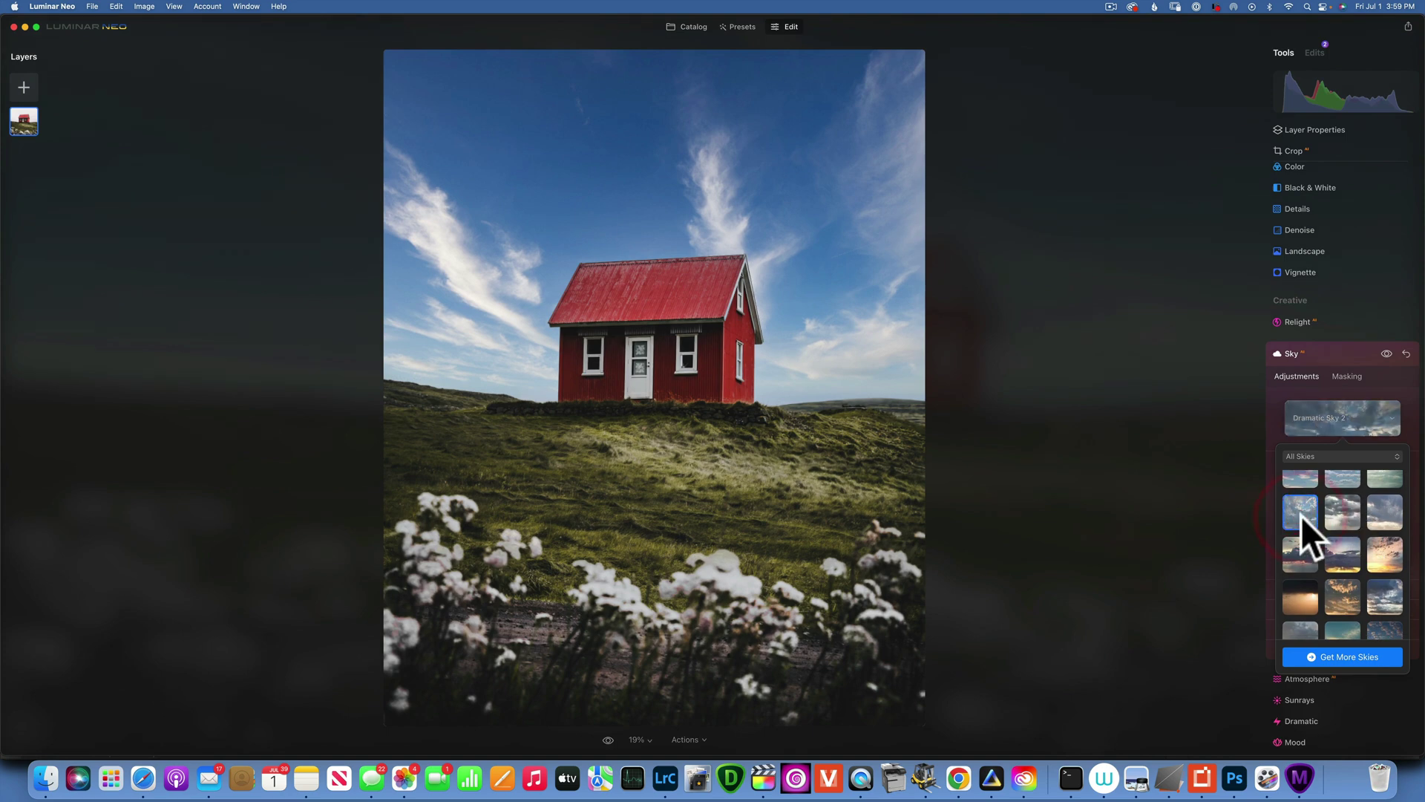
pyautogui.click(1342, 514)
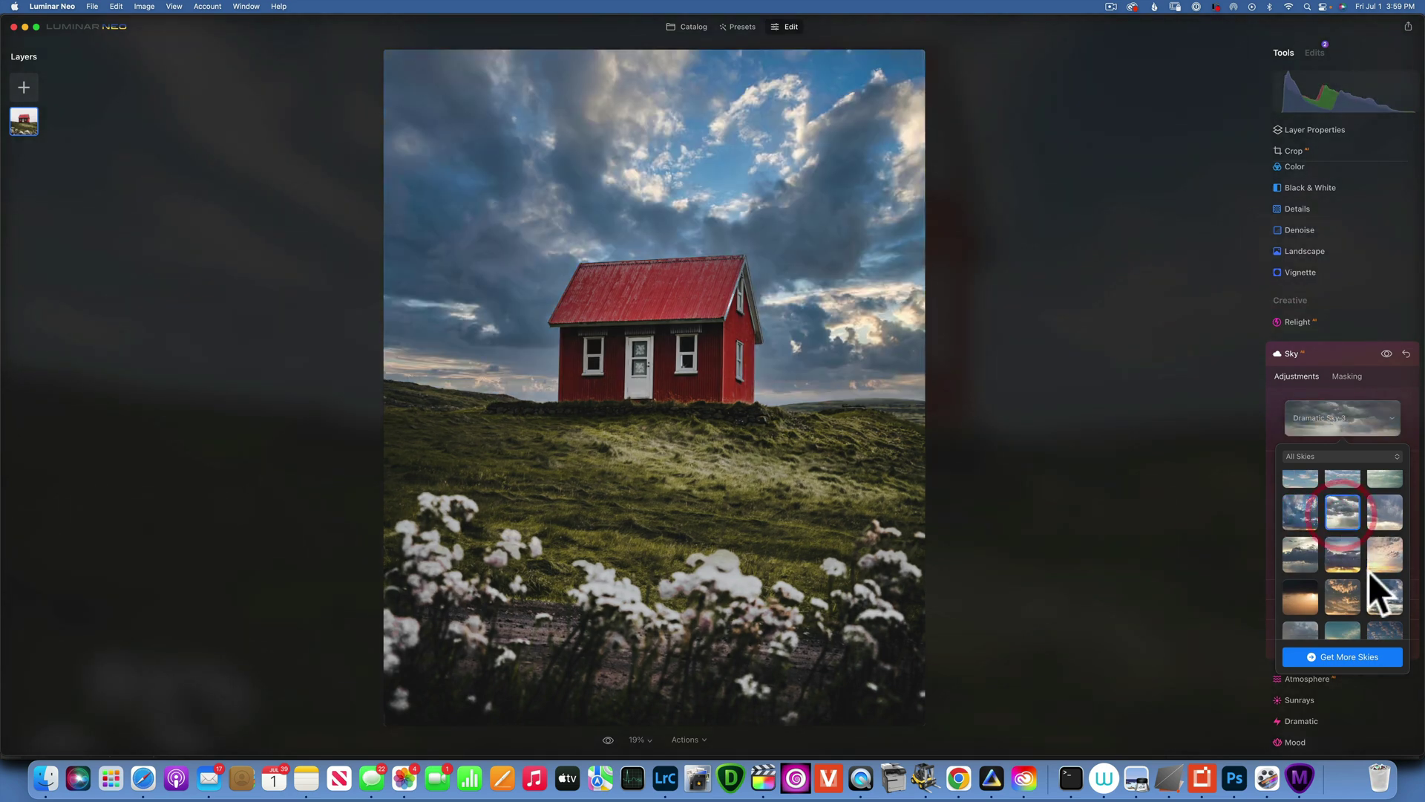
pyautogui.click(1300, 554)
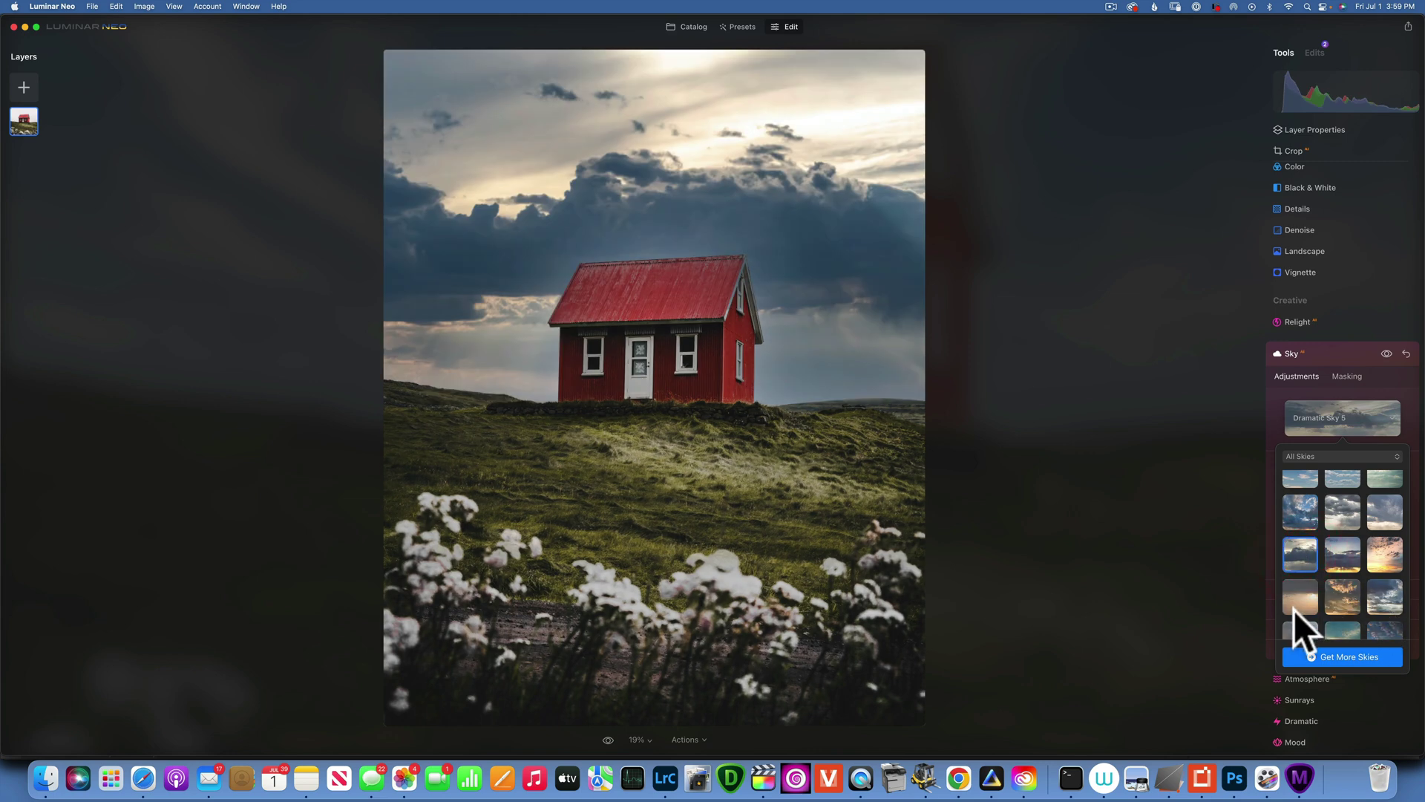
pyautogui.click(1296, 607)
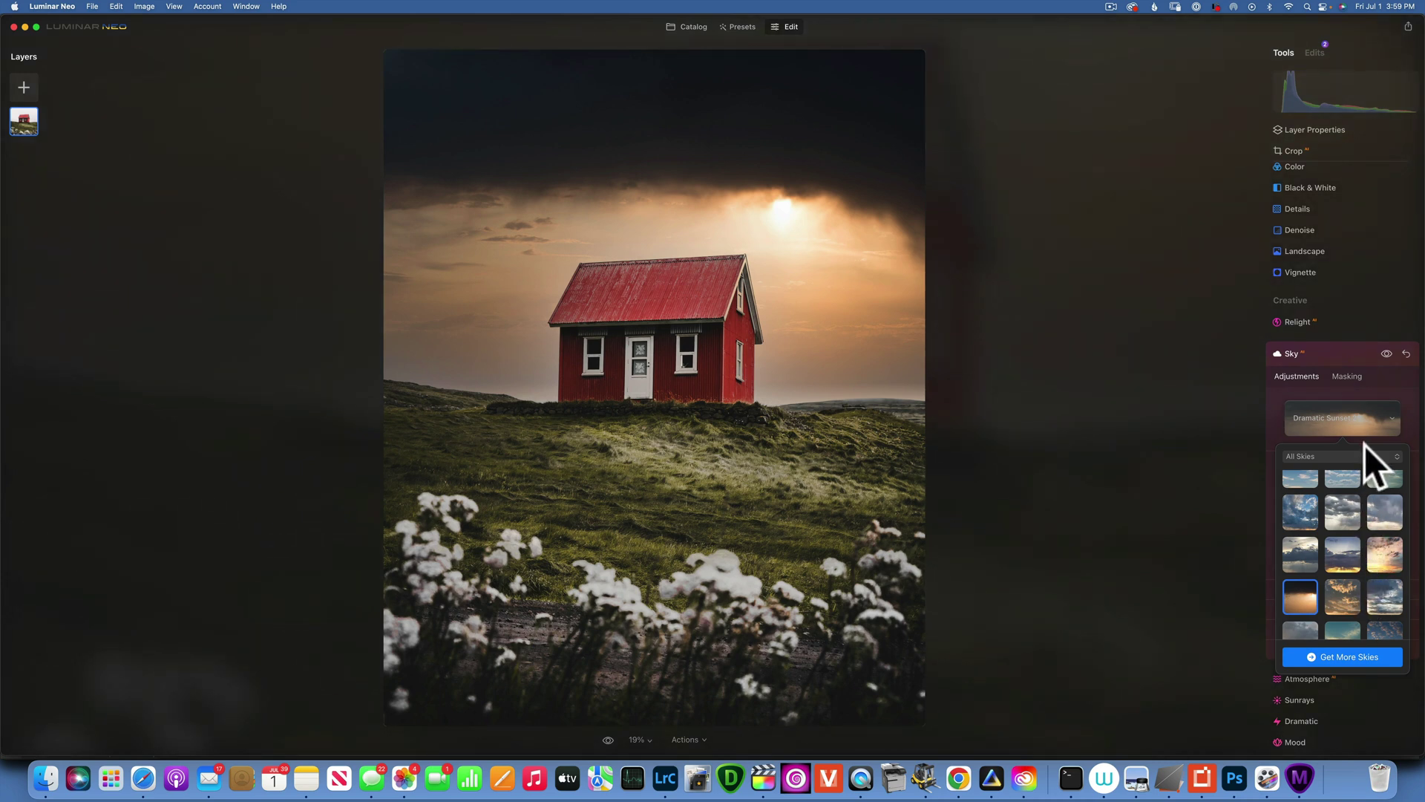
pyautogui.click(1302, 376)
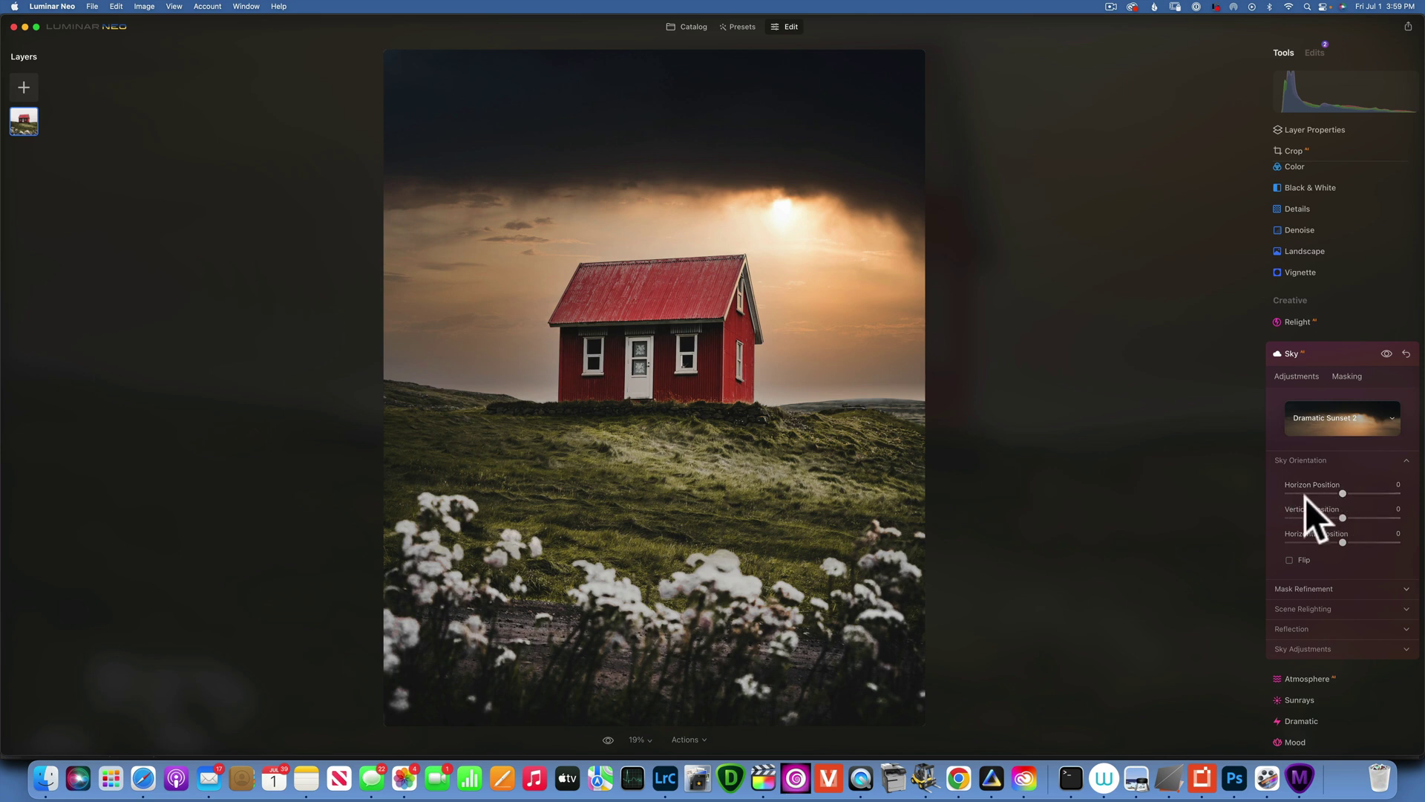
# Set the sky's Mask Refinement Global value to 54.
pyautogui.scroll(-2, 1356, 550)
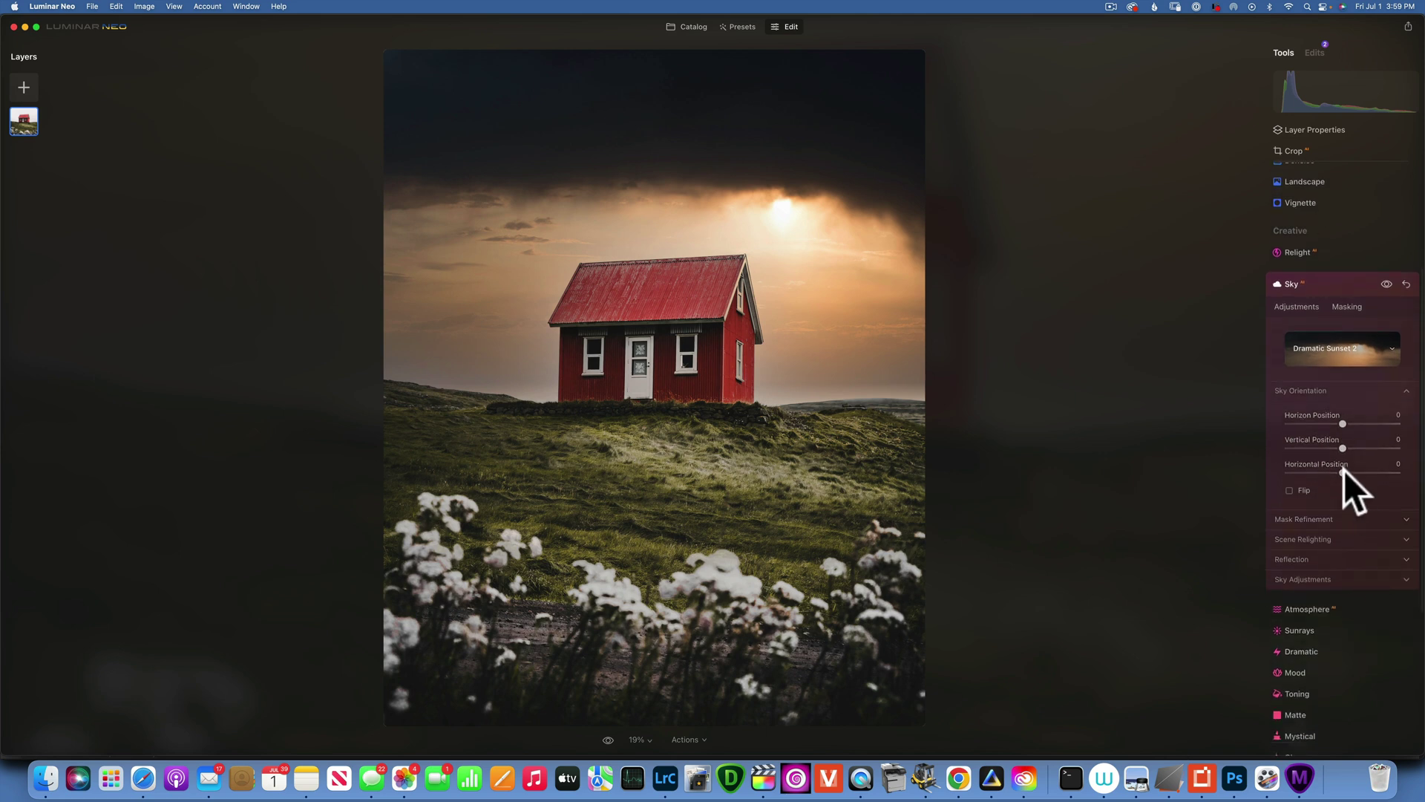
pyautogui.click(1336, 518)
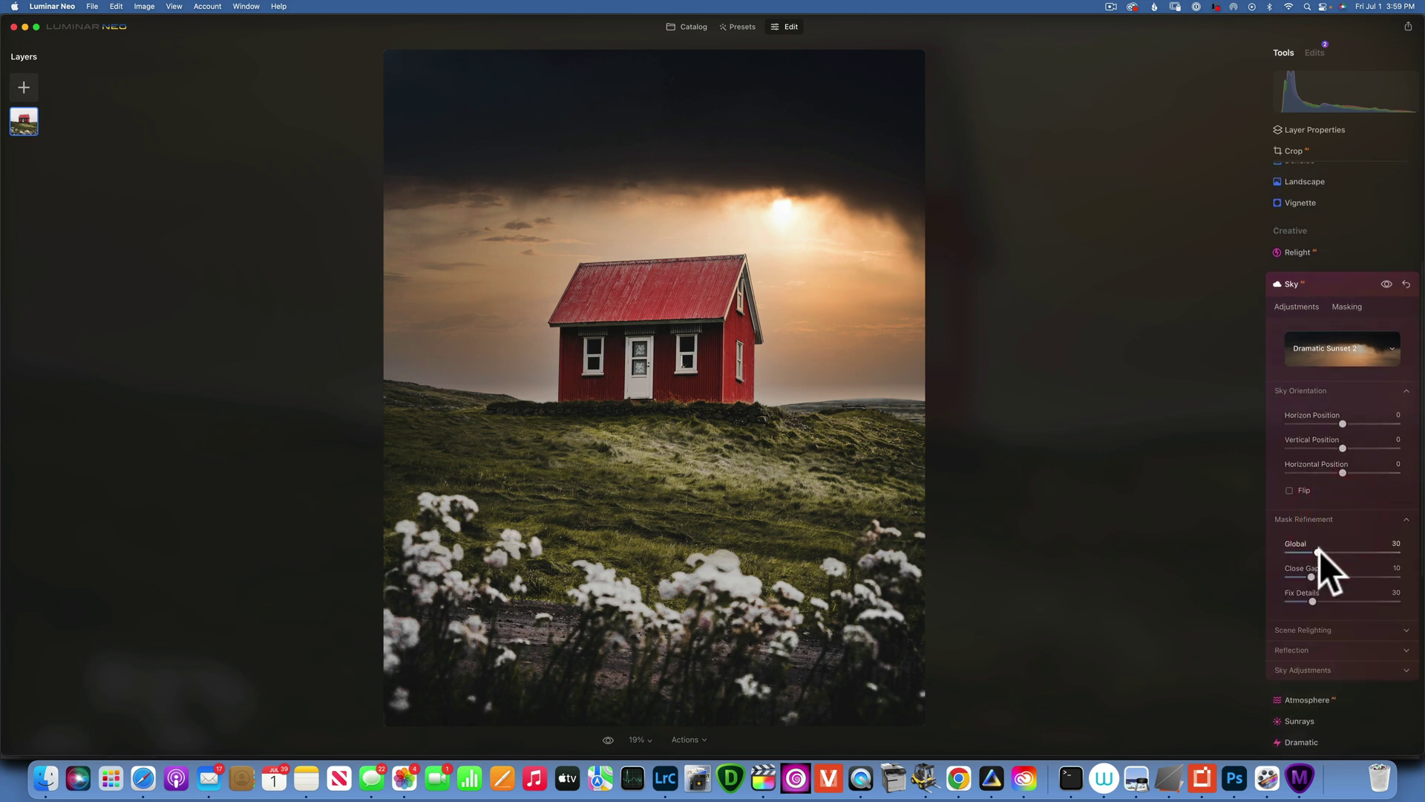
pyautogui.click(1346, 552)
# Set Scene Relighting to Relight Strength 100 and Relight Saturation 9.
pyautogui.scroll(-3, 1333, 539)
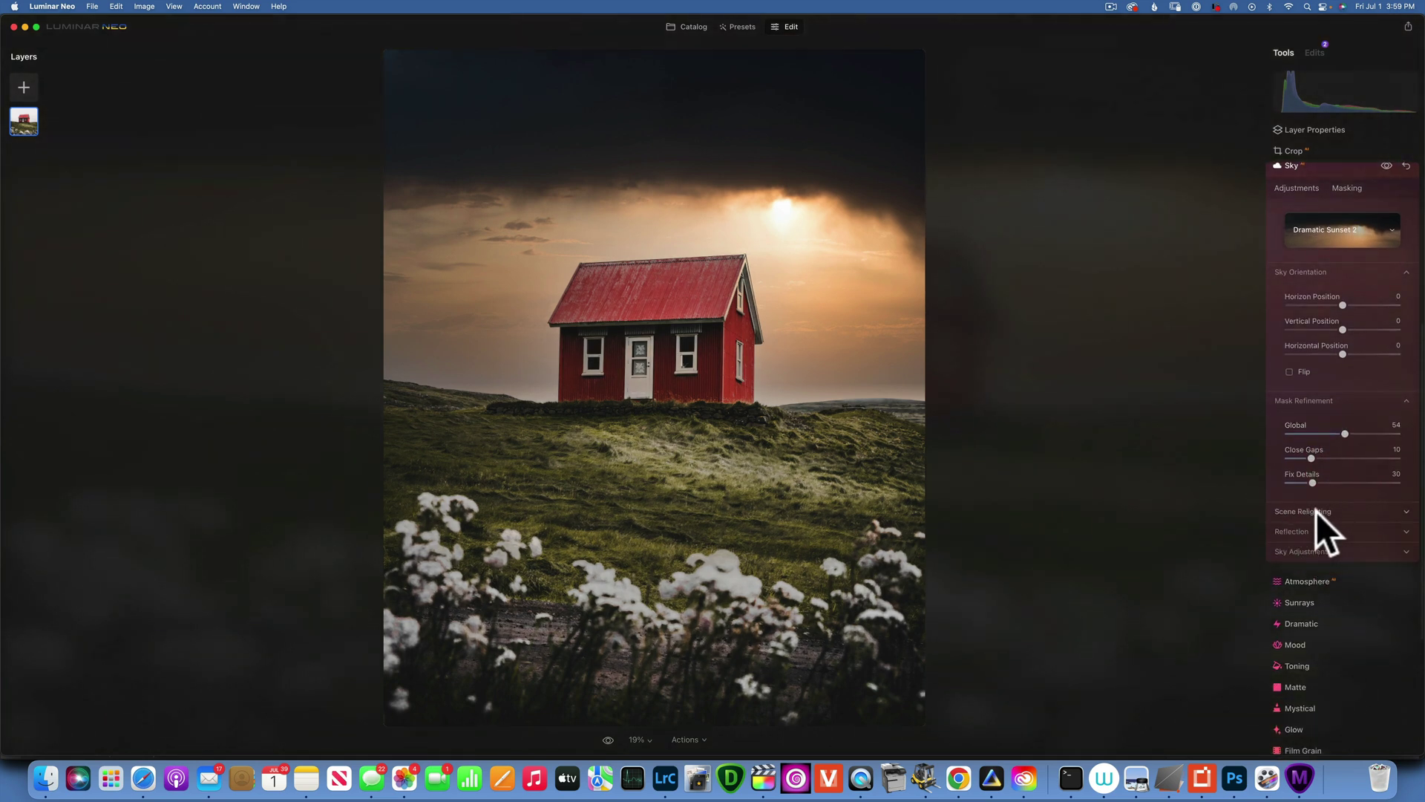
pyautogui.click(1316, 510)
pyautogui.moveTo(1308, 554); pyautogui.dragTo(1403, 553)
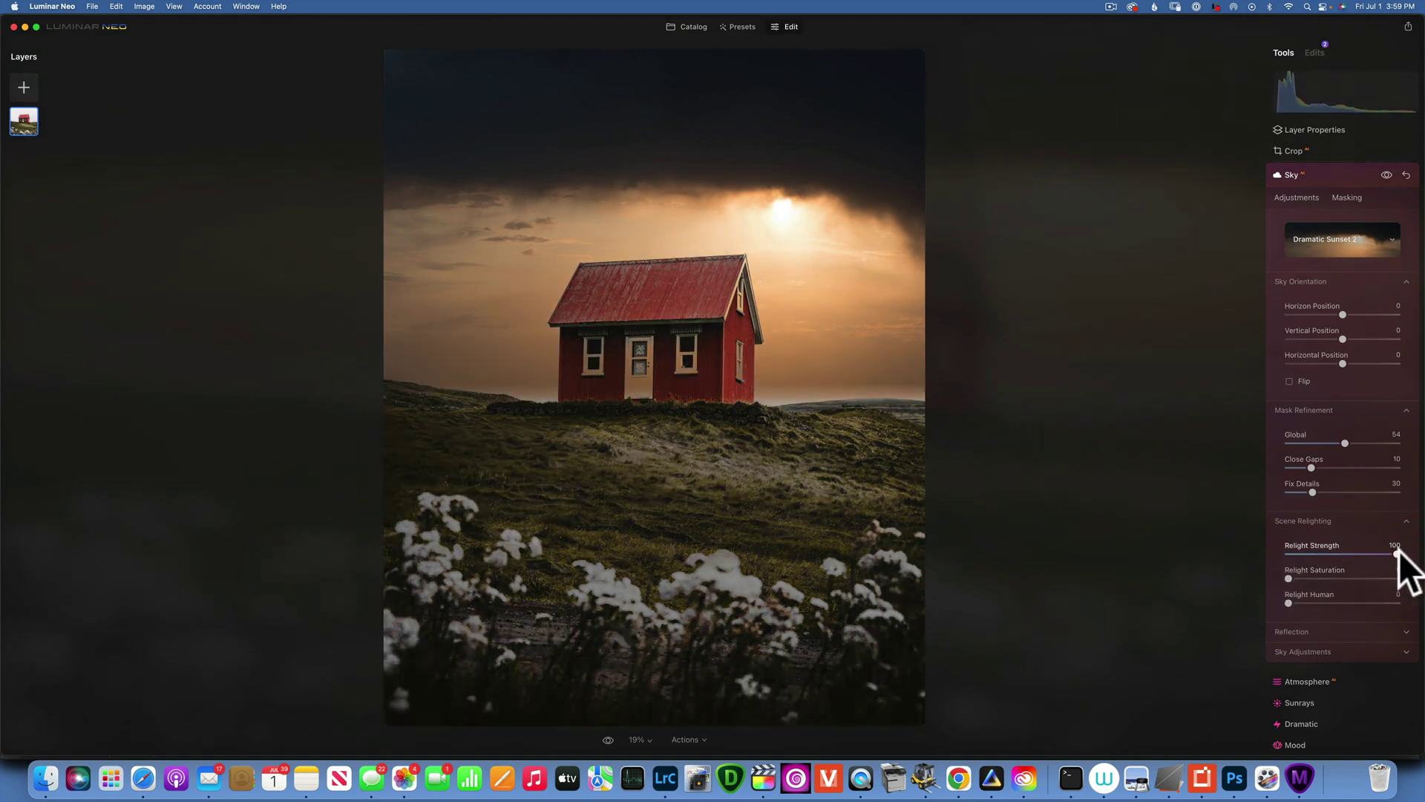
pyautogui.moveTo(1289, 578); pyautogui.dragTo(1381, 577)
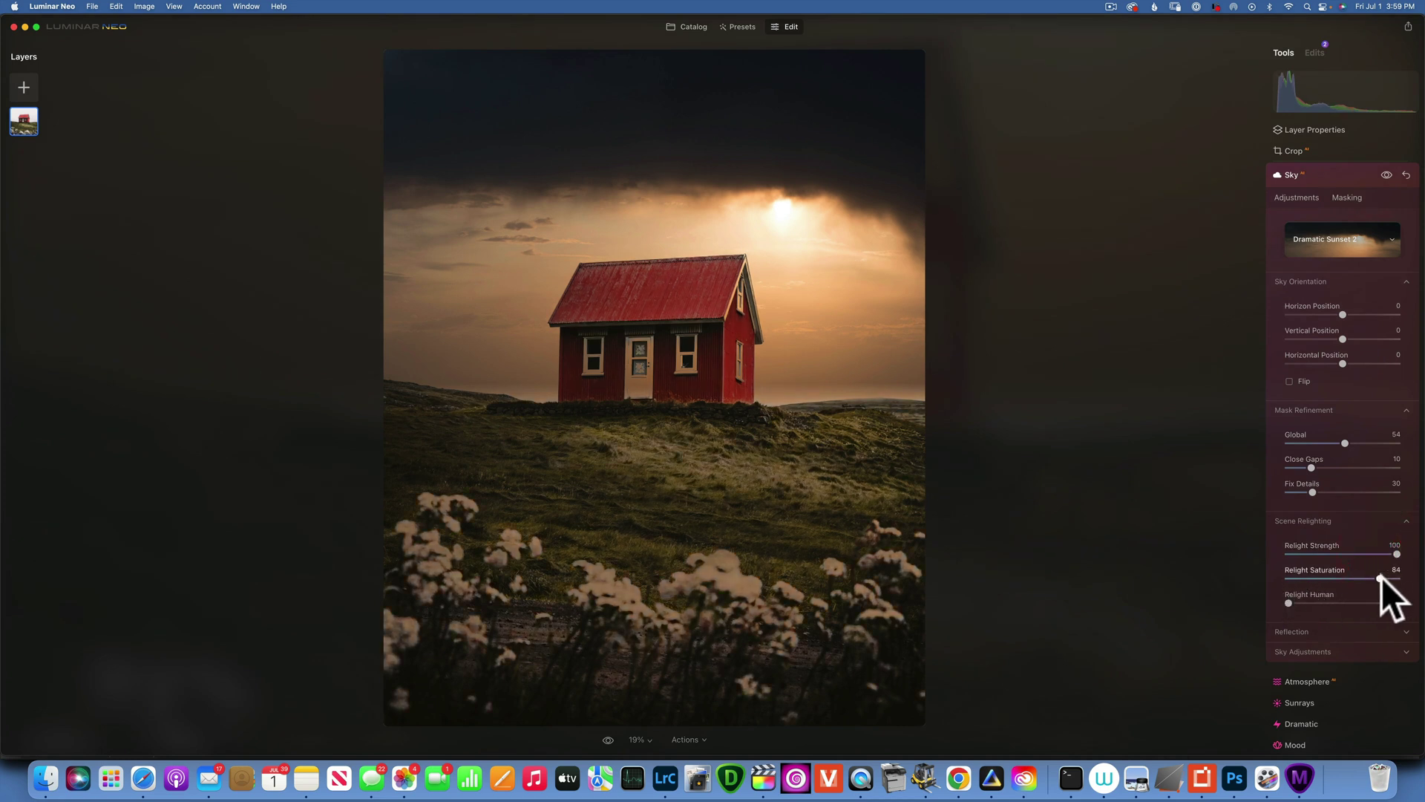
pyautogui.moveTo(1295, 573); pyautogui.dragTo(1299, 572)
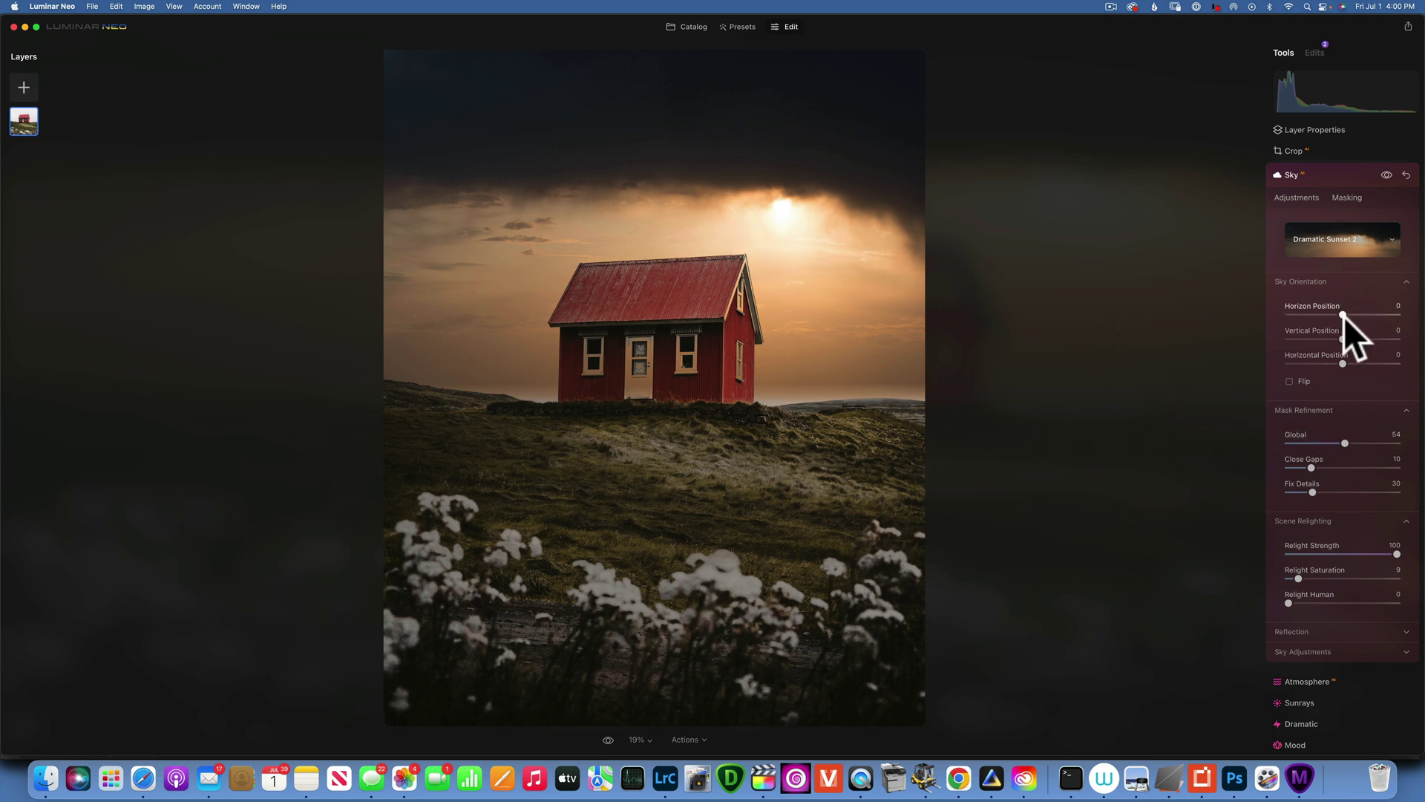
# Lower the Dramatic Sunset 2 sky's Horizon Position to -22.
pyautogui.moveTo(1343, 314); pyautogui.dragTo(1330, 310)
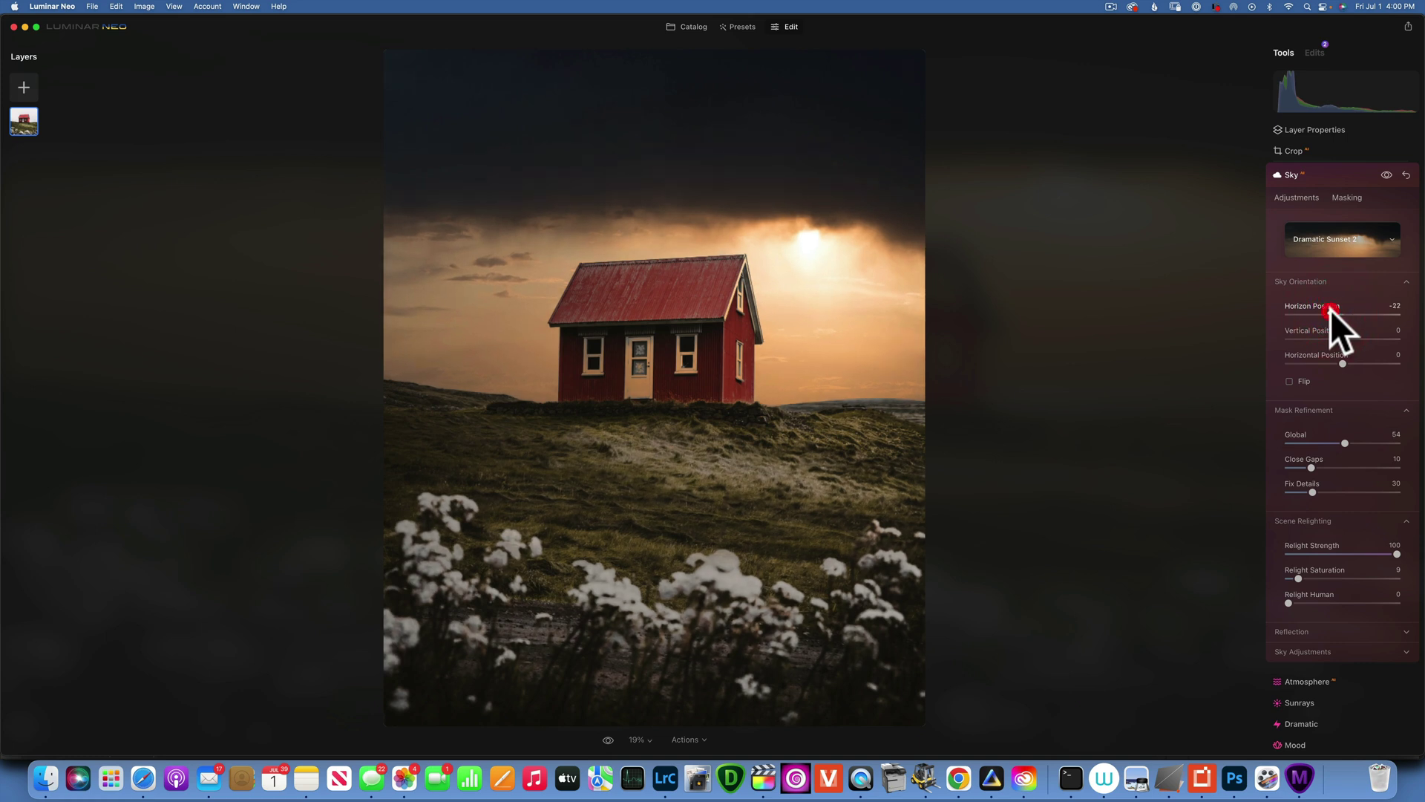